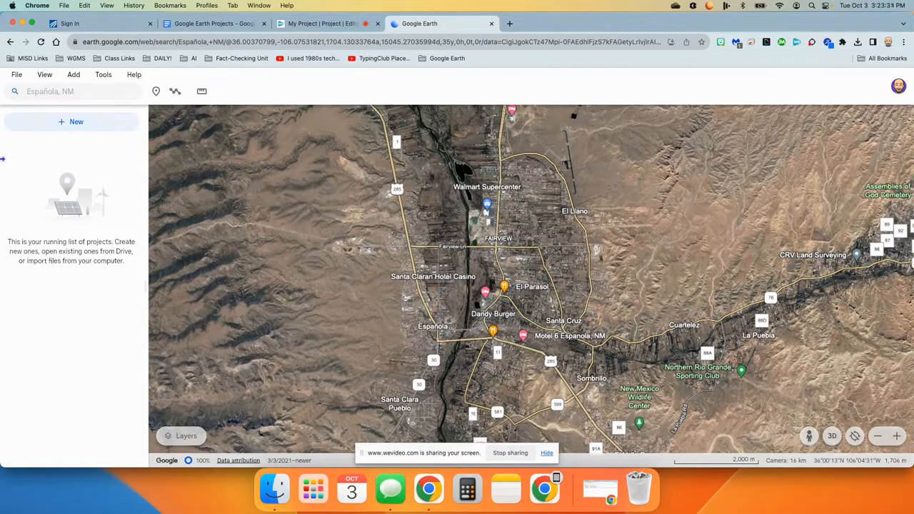
Create a new Drive project.
left_click(71, 125)
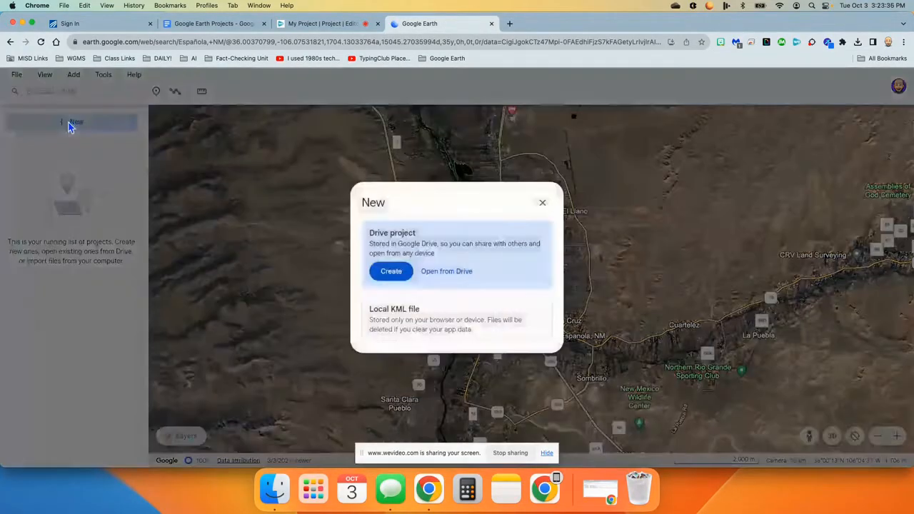
left_click(390, 274)
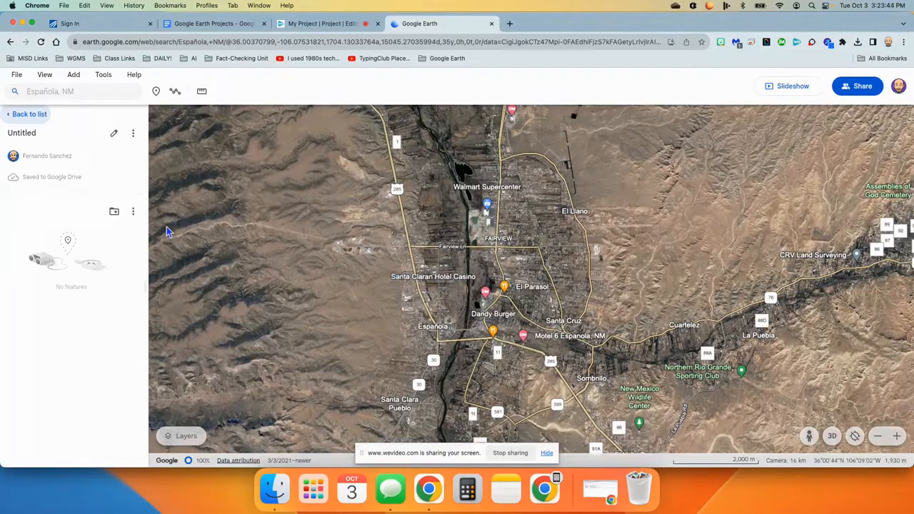
Title the project "My Story" and give it the description "This is a story of some of the places in my life".
left_click(113, 134)
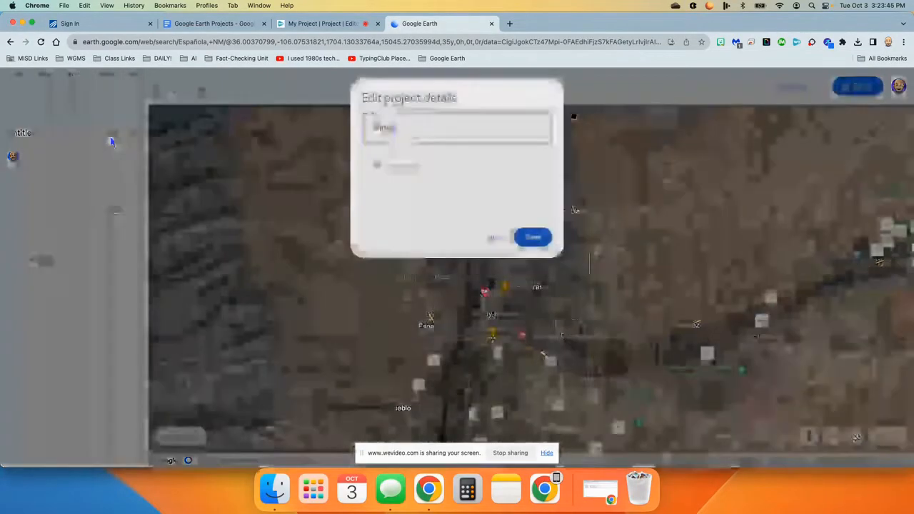
key("BackSpace")
key("BackSpace")
key("BackSpace")
key("BackSpace")
key("BackSpace")
key("BackSpace")
key("BackSpace")
key("BackSpace")
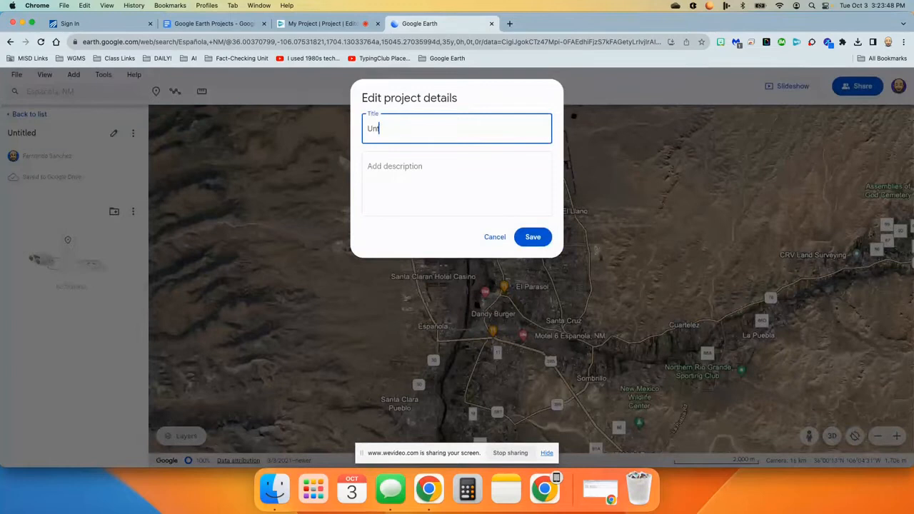
type("My Story")
left_click(371, 187)
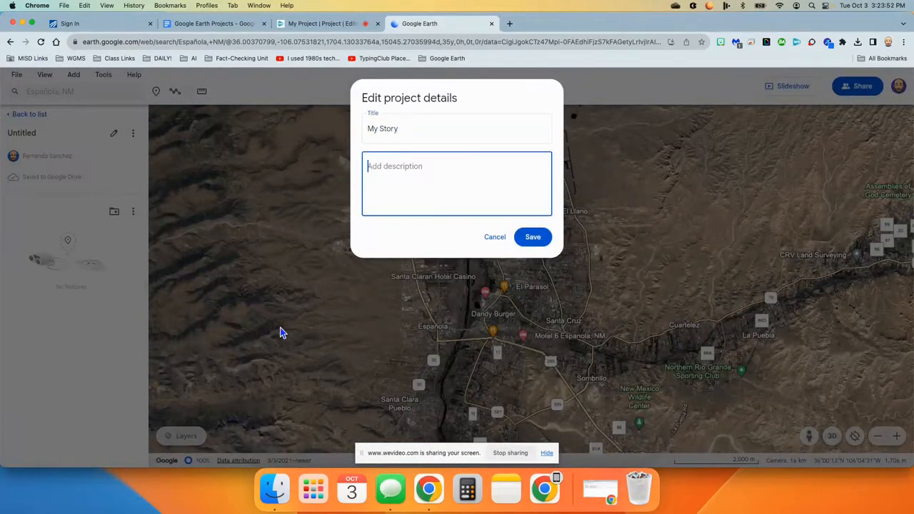
type("This is a story of some of the places in my life")
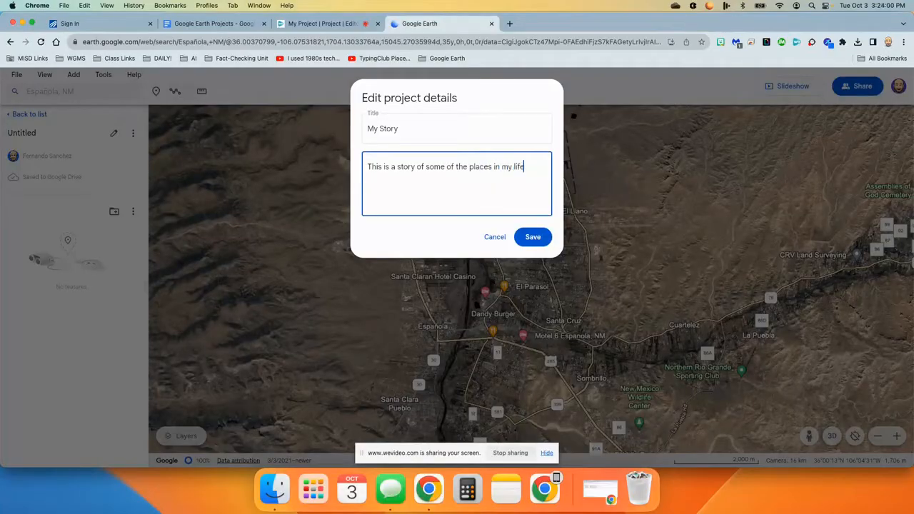
left_click(531, 237)
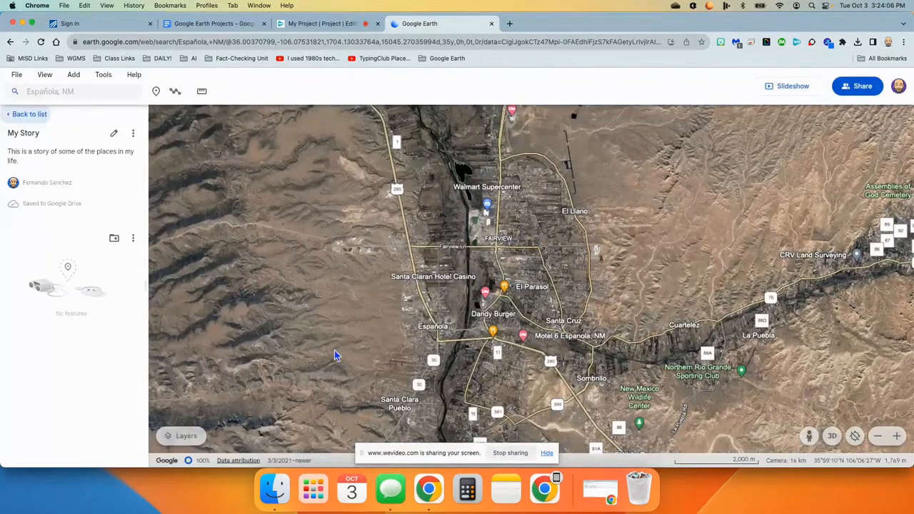
Search for Los Alamos and go to Los Alamos, NM.
left_click(89, 91)
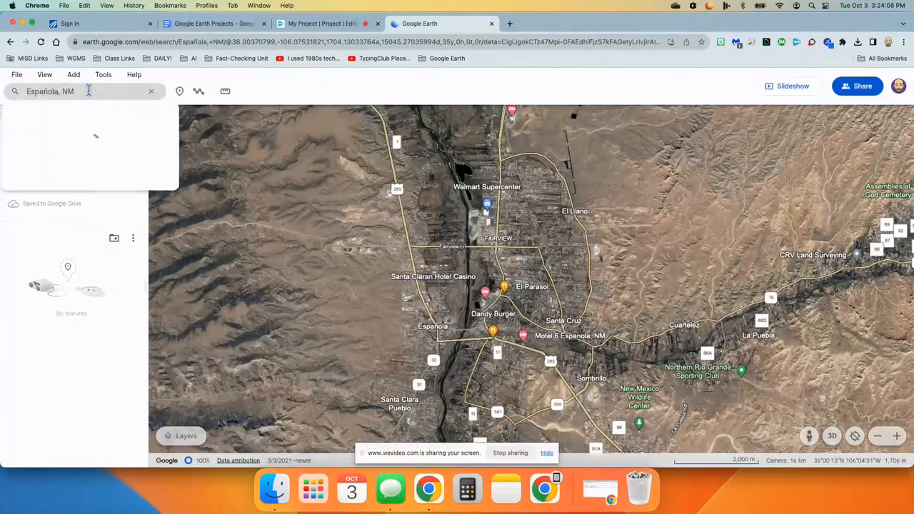
triple_click(88, 91)
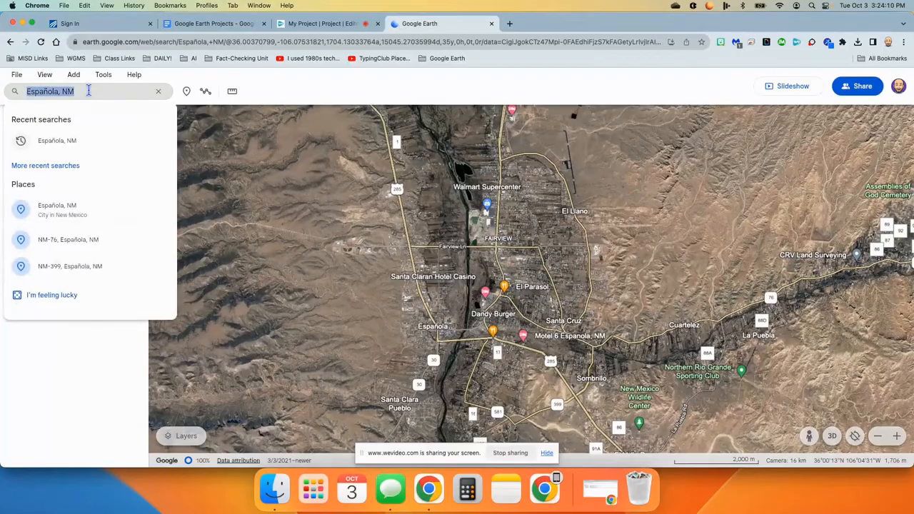
type("los alamos")
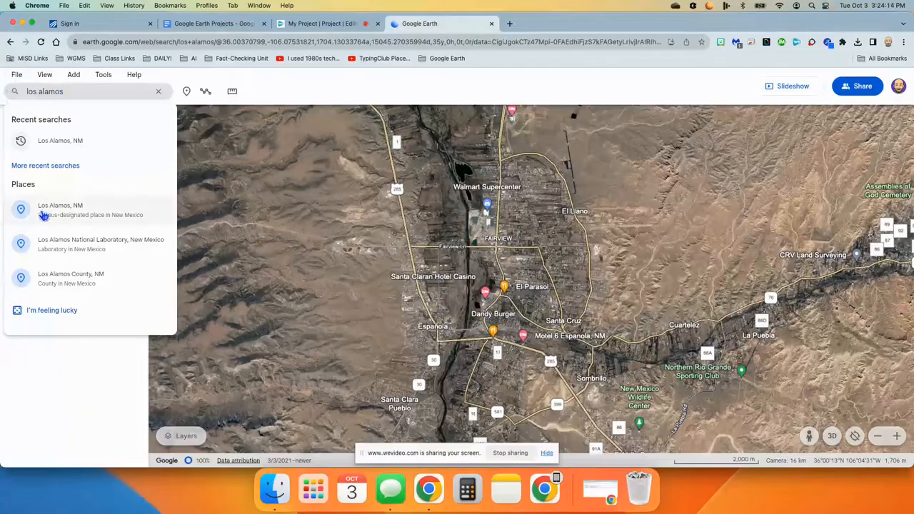
left_click(64, 210)
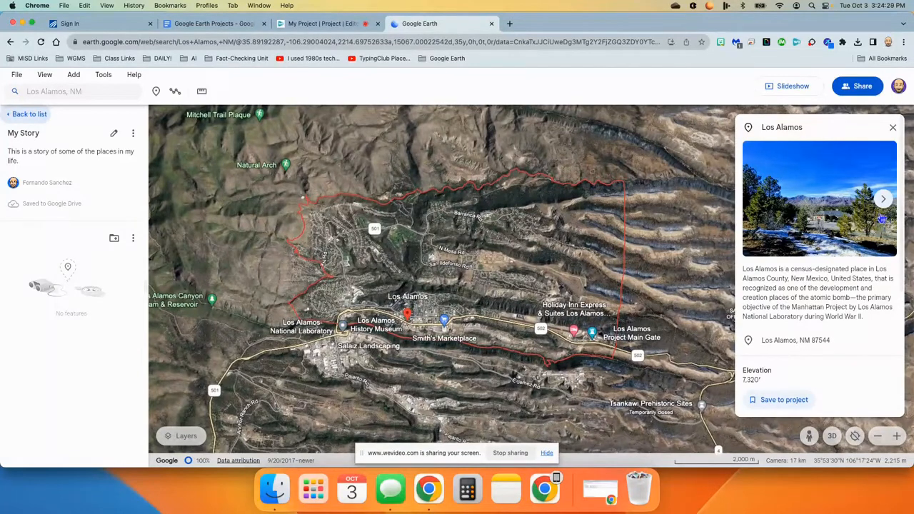
Save the Los Alamos place to the project.
scroll(786, 295, "down", 2)
scroll(799, 285, "down", 3)
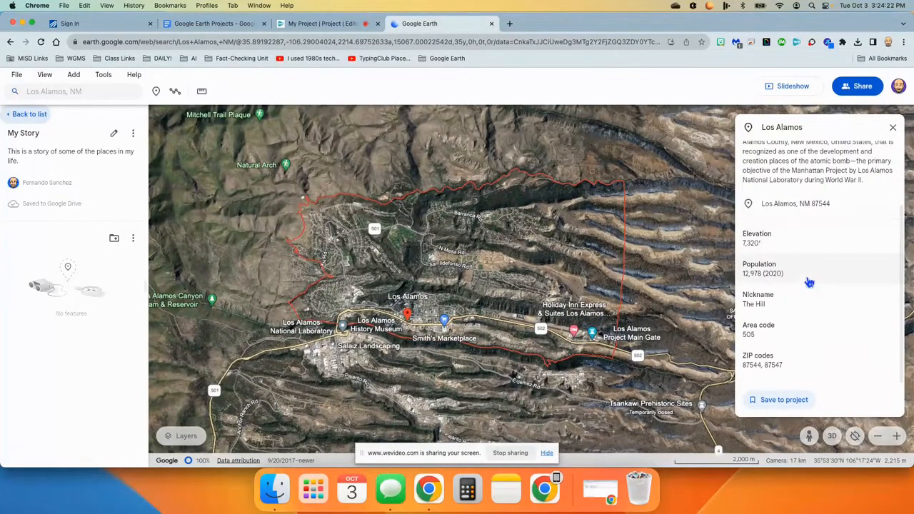
scroll(793, 310, "up", 5)
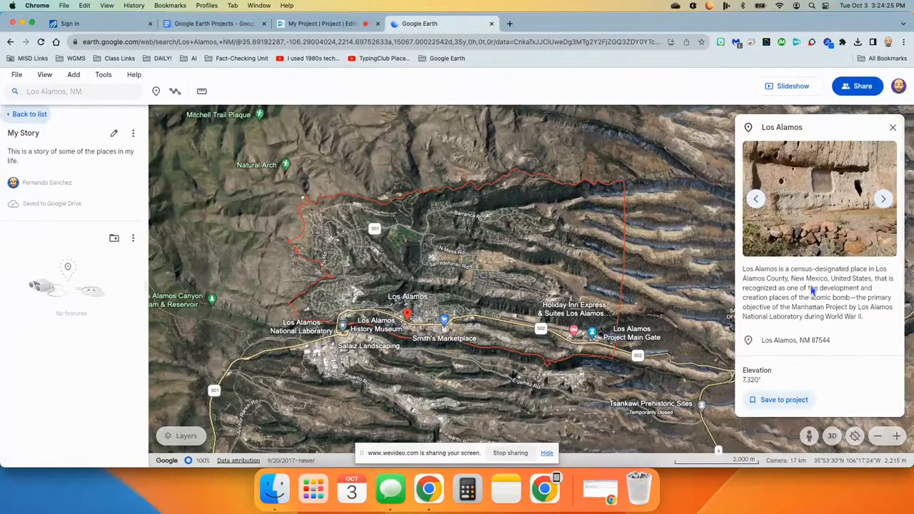
left_click(785, 401)
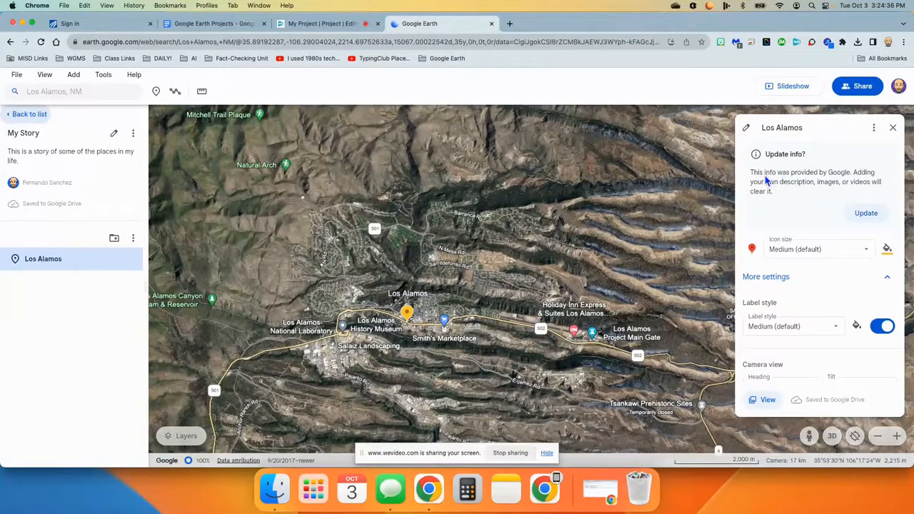
Replace the placemark's Google info with the description "This is where I was born in 1977." and close its editor.
left_click(868, 213)
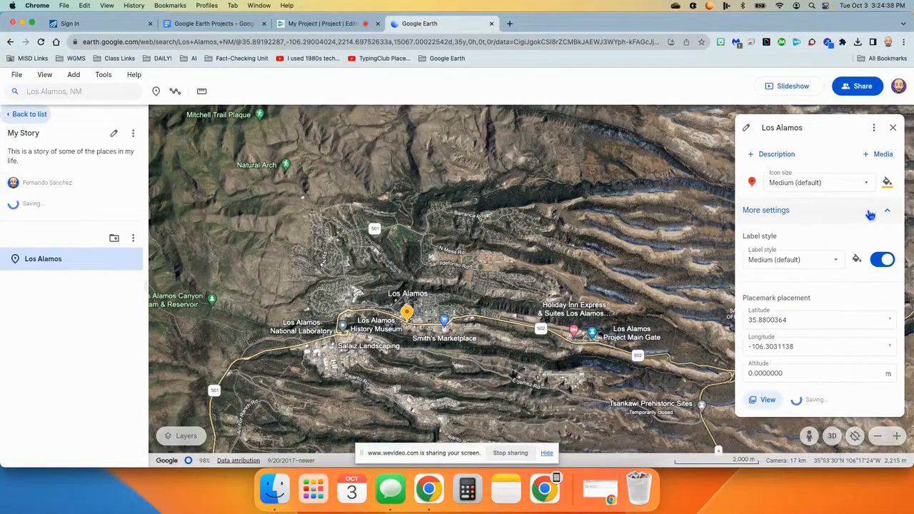
left_click(765, 155)
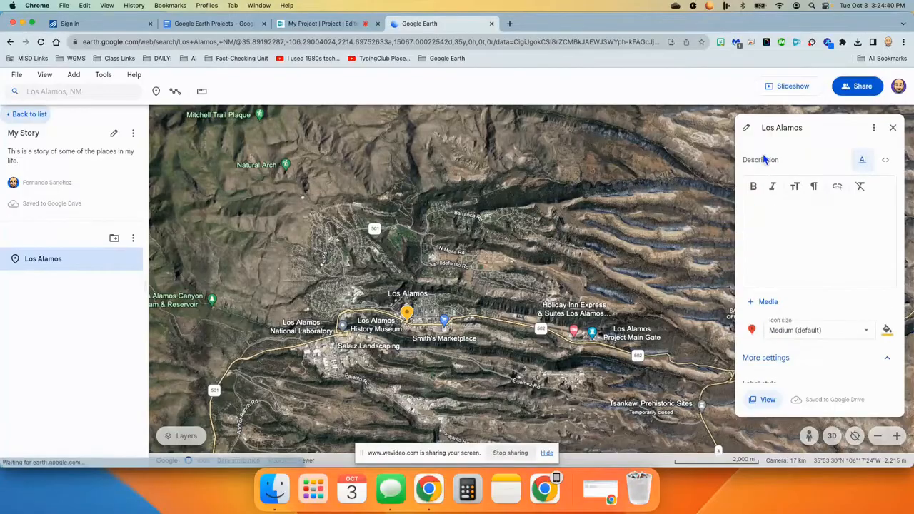
left_click(756, 208)
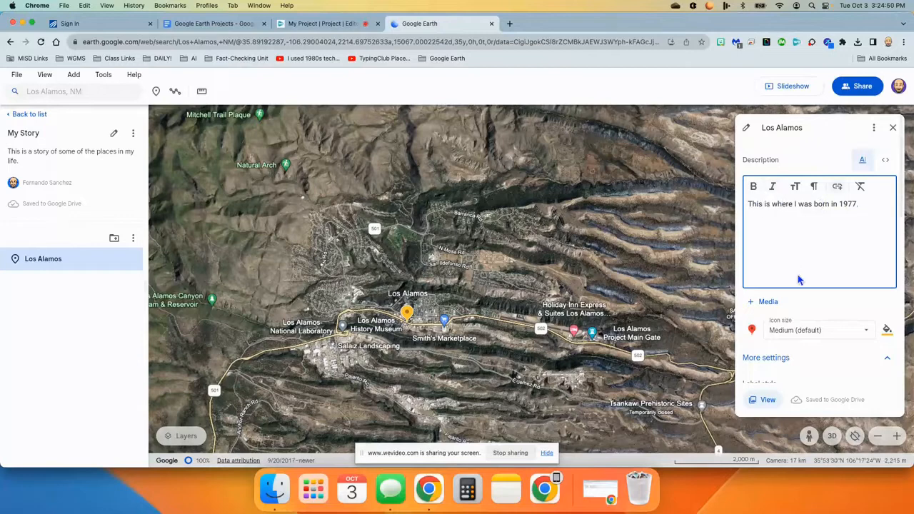
scroll(821, 305, "down", 2)
scroll(821, 305, "down", 4)
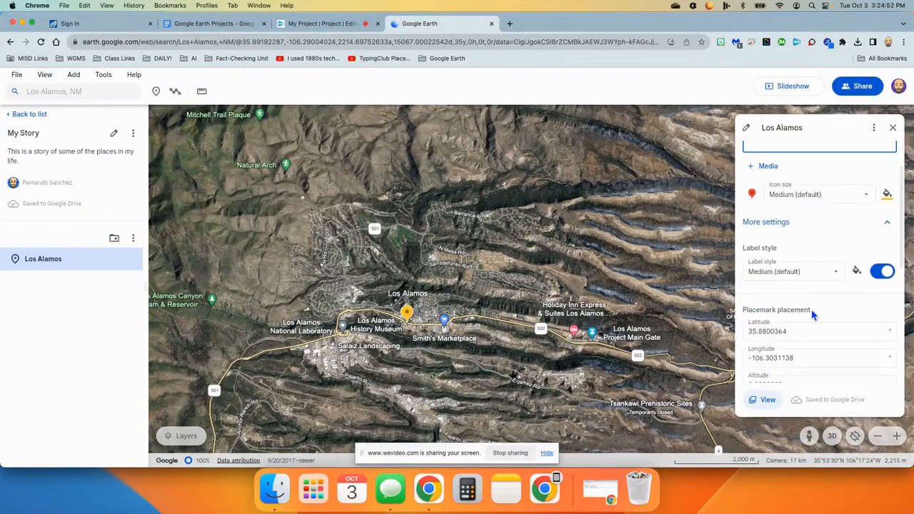
scroll(813, 307, "up", 6)
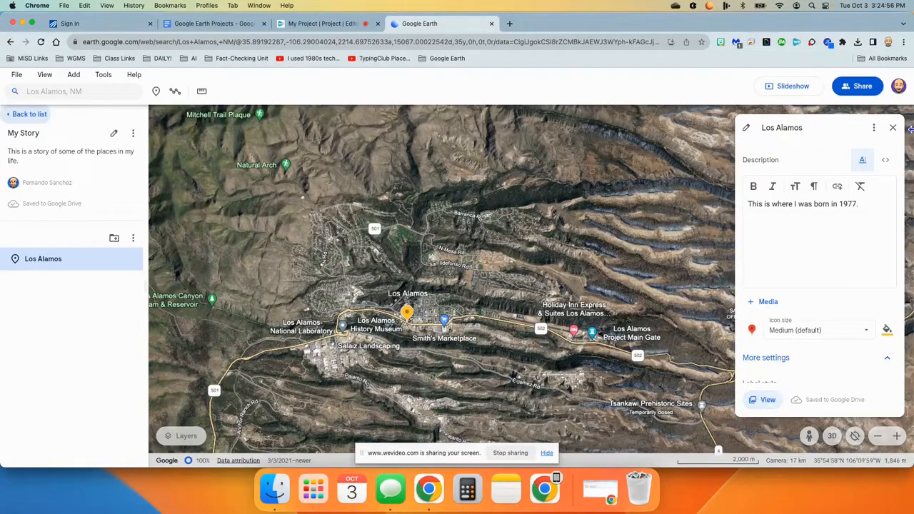
left_click(893, 129)
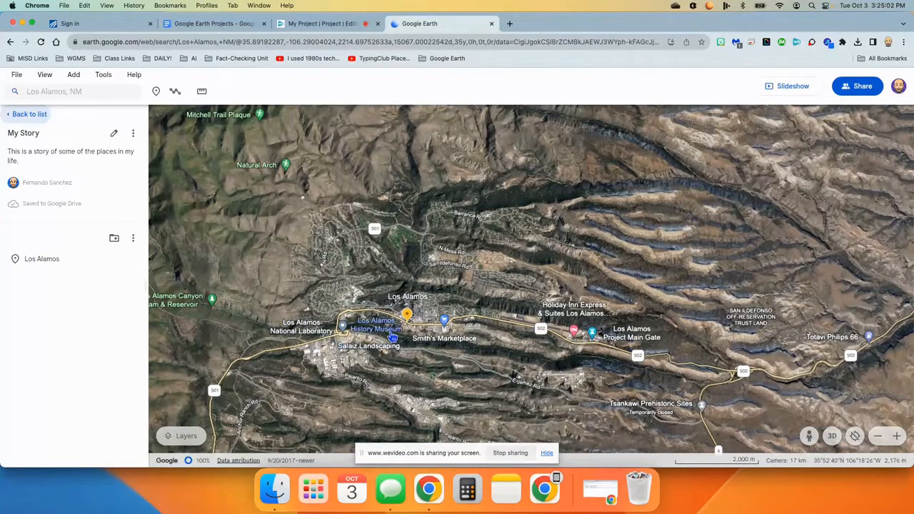
Draw a four-corner polygon of about 145 km² over the Pajarito Mountain area west of Los Alamos and save it to the project.
left_click_drag(398, 360, 675, 335)
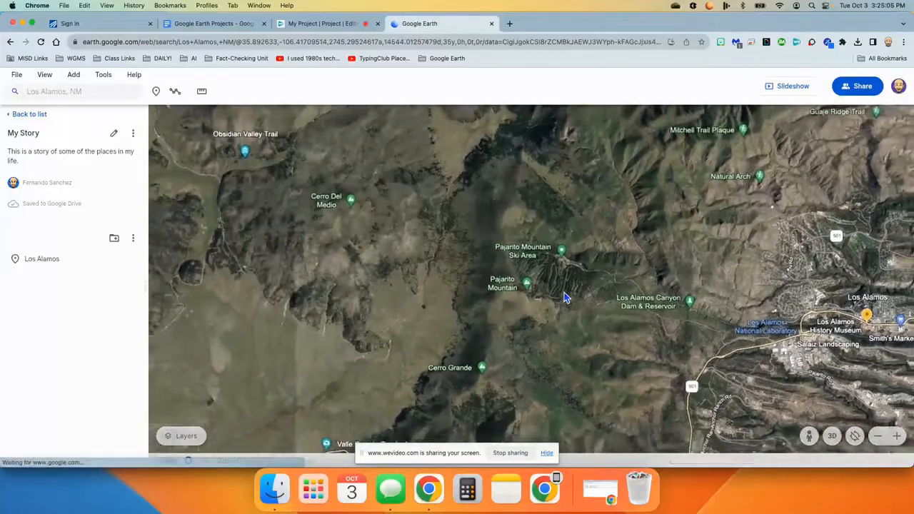
scroll(563, 294, "down", 5)
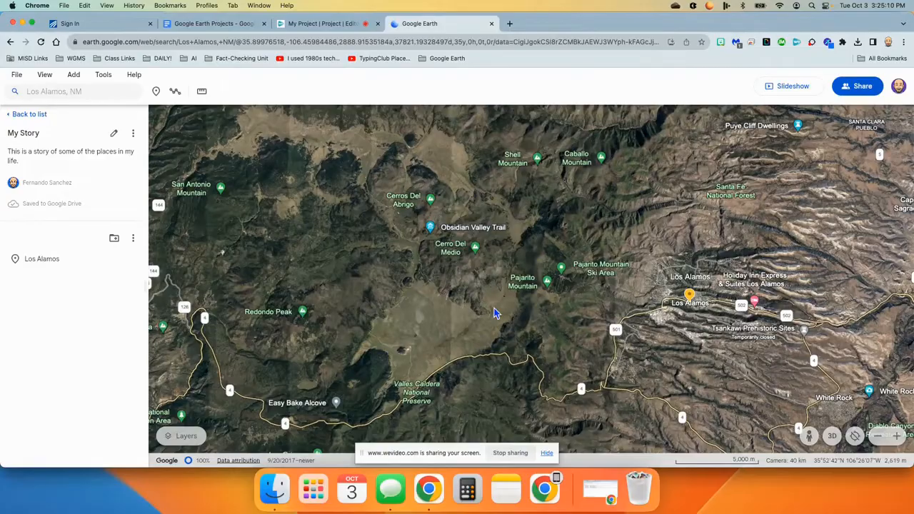
left_click(175, 91)
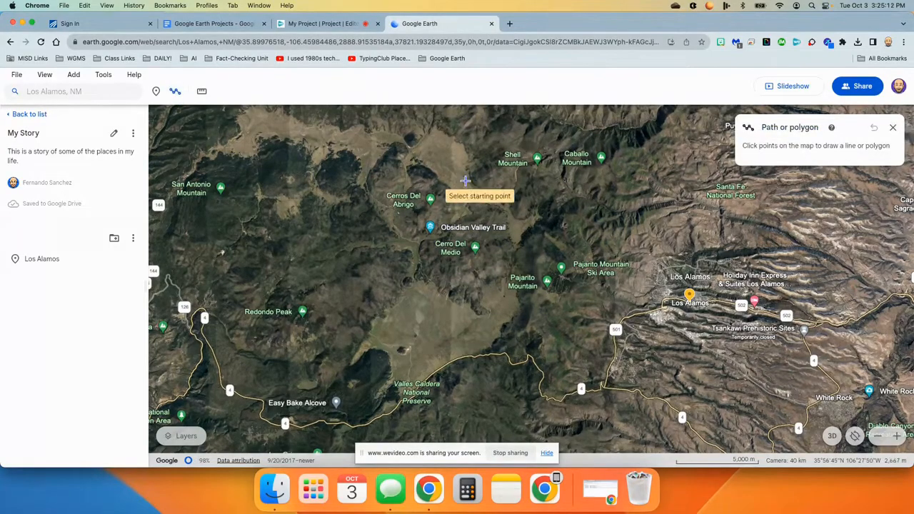
left_click(497, 179)
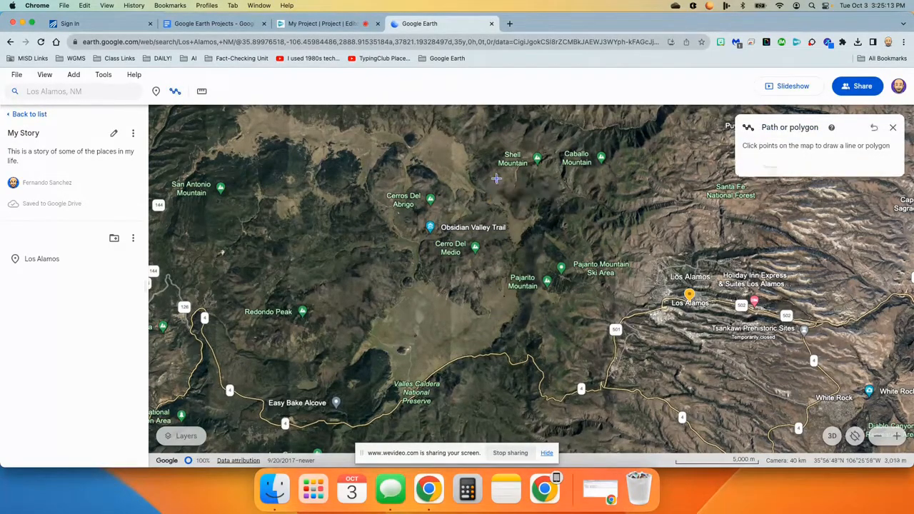
left_click(484, 426)
left_click(643, 429)
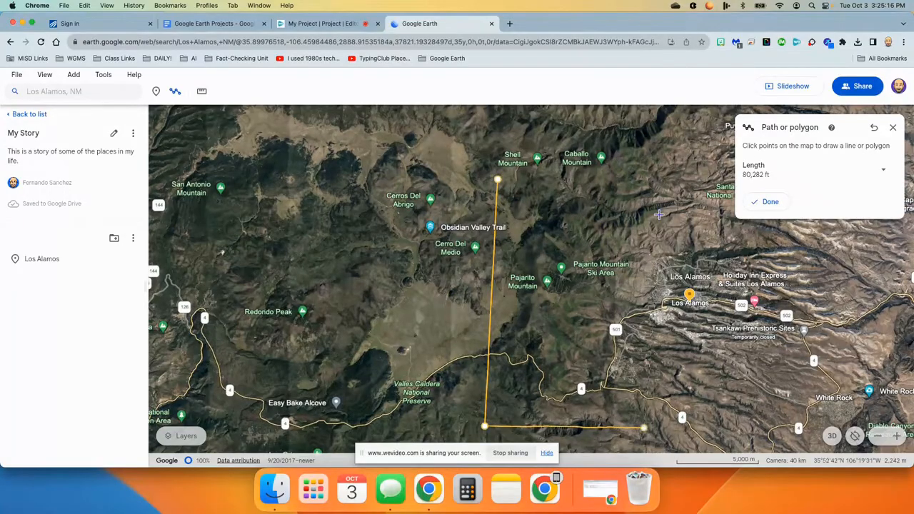
left_click(654, 174)
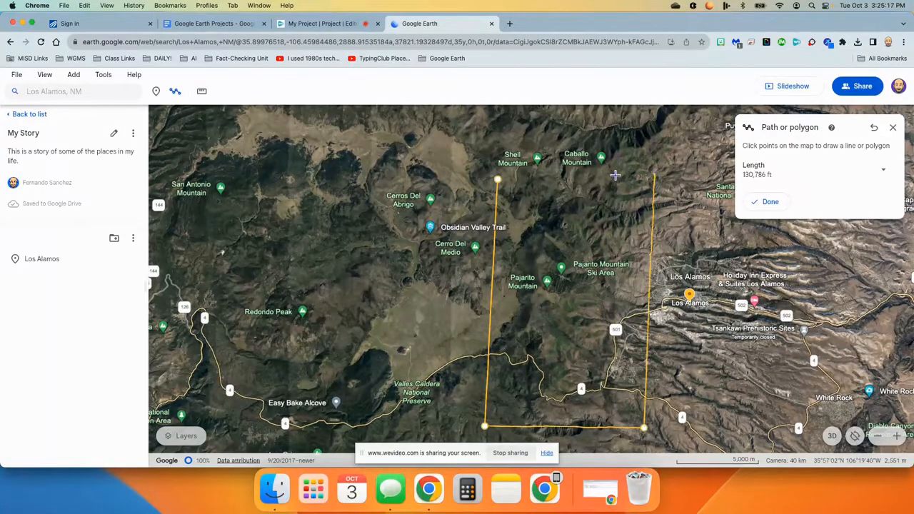
left_click(498, 179)
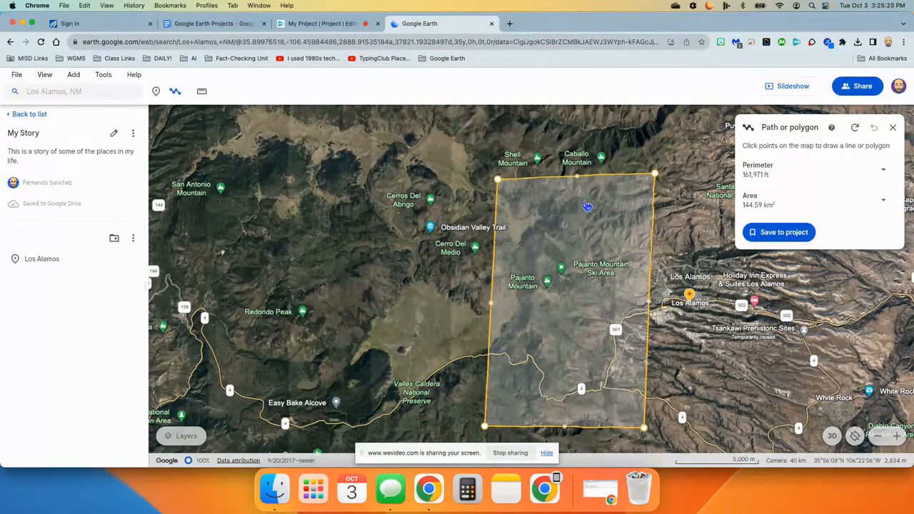
left_click(773, 232)
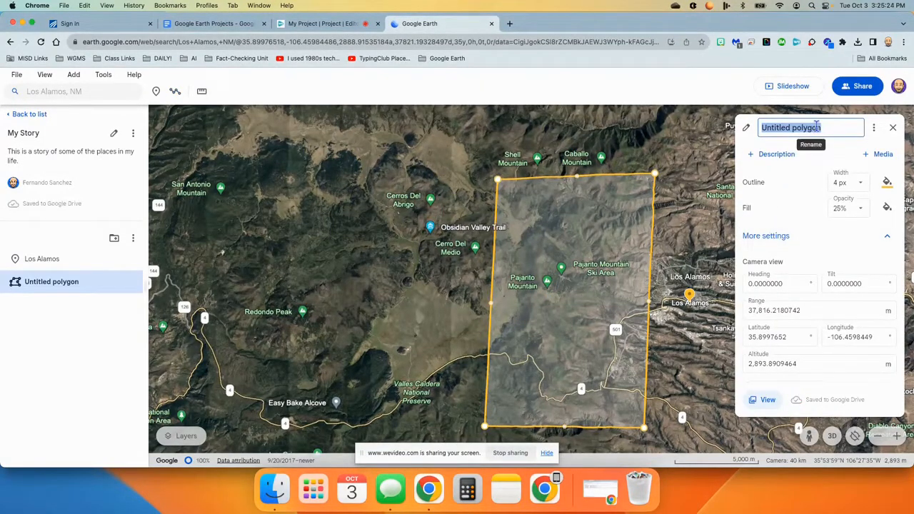
Name the polygon "Forest Fire", describe it as "This area was destroyed by a forest fire many years ago.", and close its editor.
type("Forest Fire")
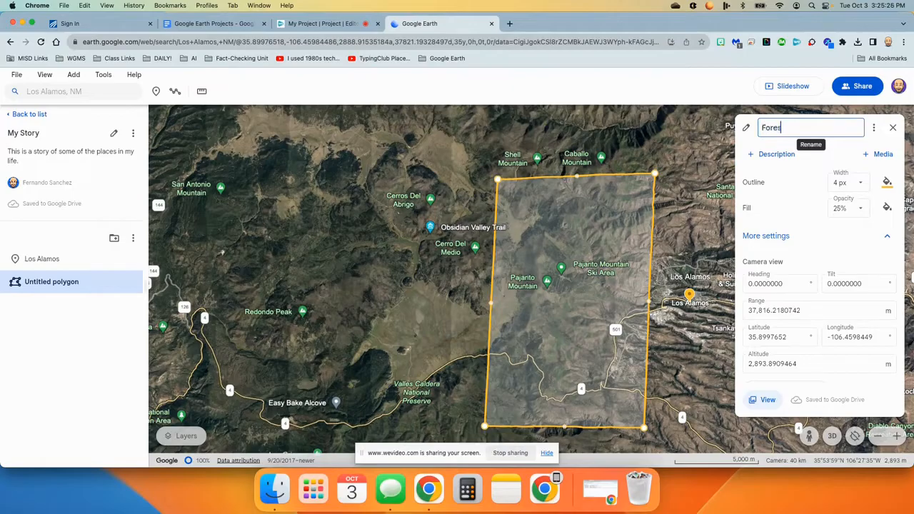
left_click(778, 155)
type("This area was des")
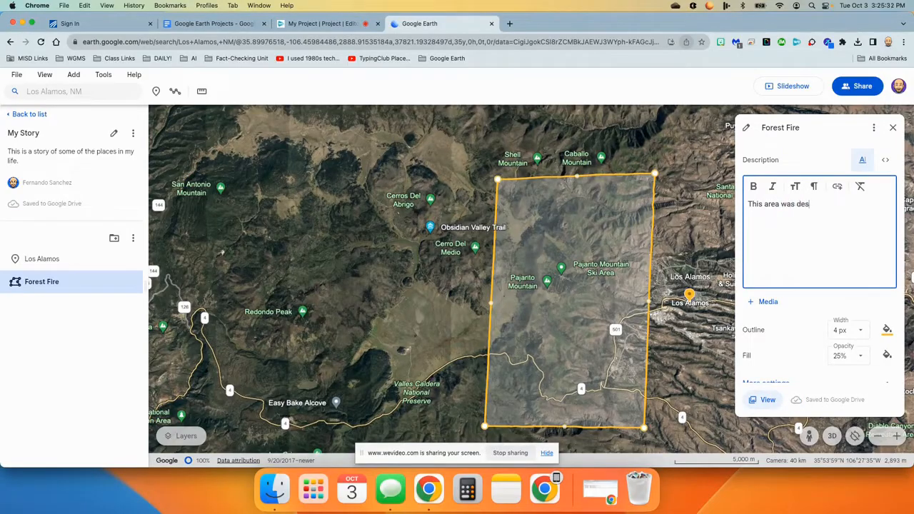
type("tor")
key("BackSpace")
key("BackSpace")
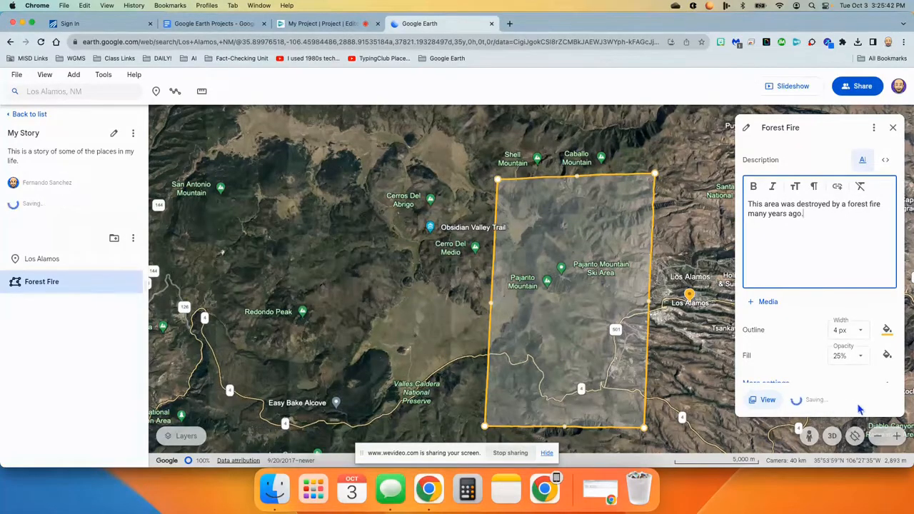
left_click(891, 129)
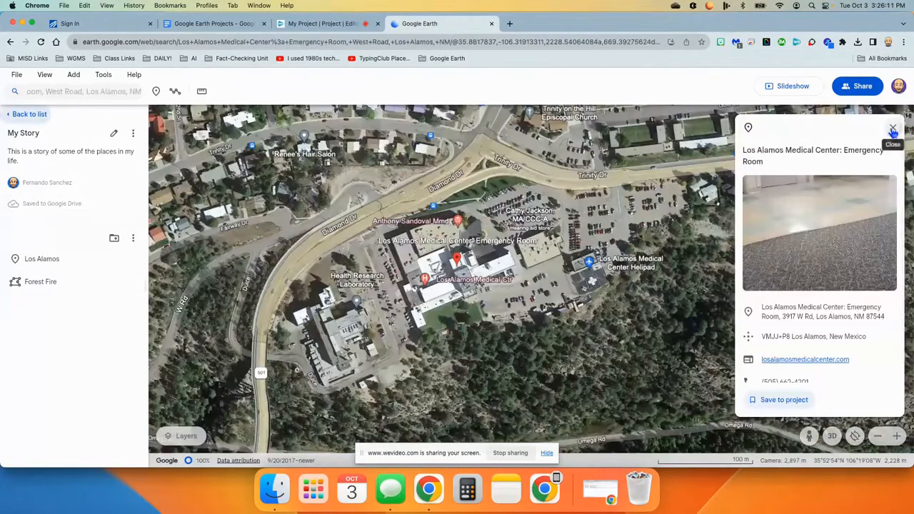
Search for Española, NM and open the place.
left_click(456, 259)
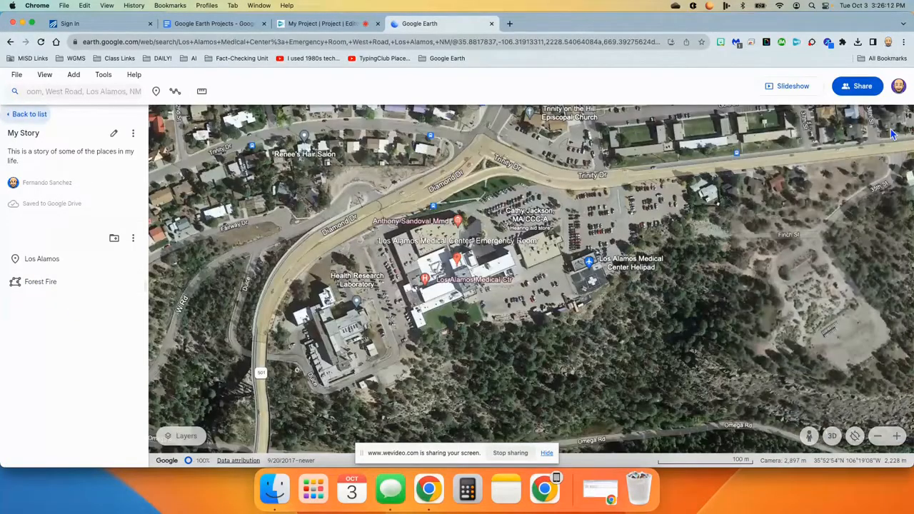
left_click(94, 92)
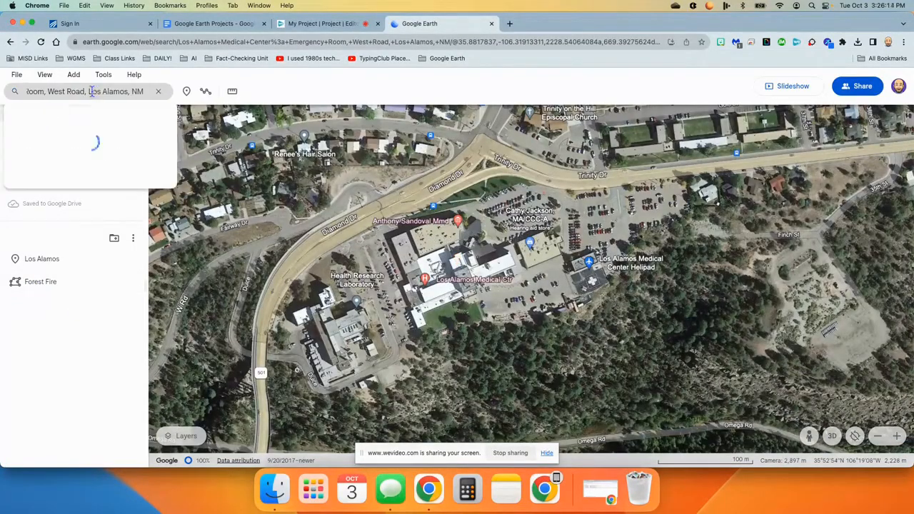
key("super+a")
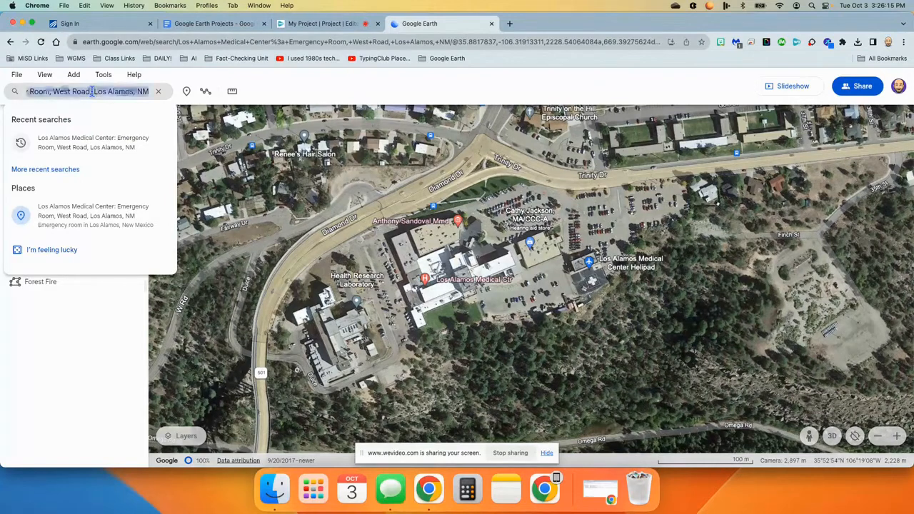
key("BackSpace")
type("expan")
key("BackSpace")
key("BackSpace")
key("BackSpace")
key("BackSpace")
type("spanola")
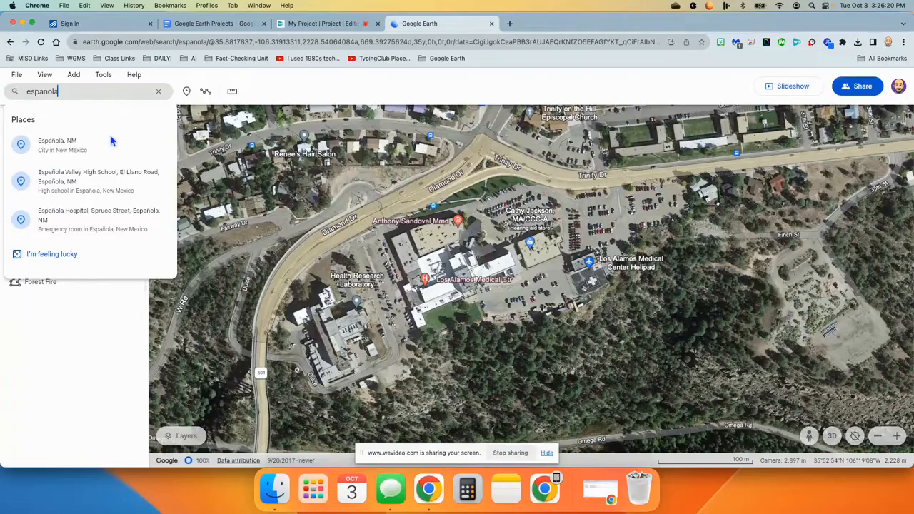
left_click(69, 148)
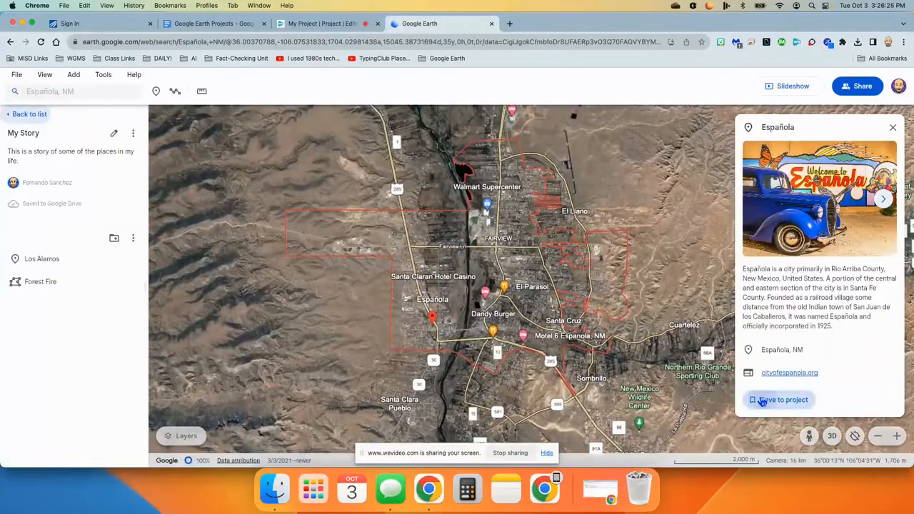
Save Española to the project, replace its Google info with a description beginning "When I was about 3 years old, I moved to Espanola because it", and close its editor.
left_click(761, 401)
left_click(867, 216)
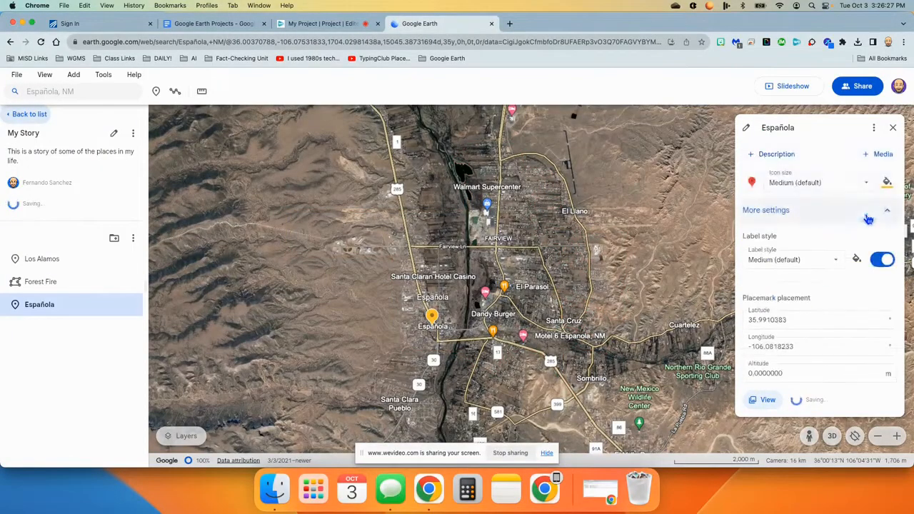
left_click(773, 153)
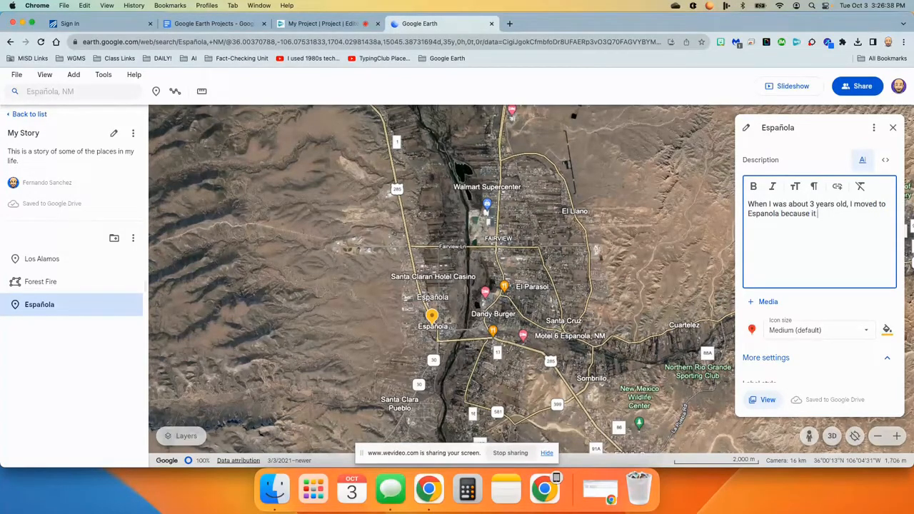
type("was cl")
left_click(892, 129)
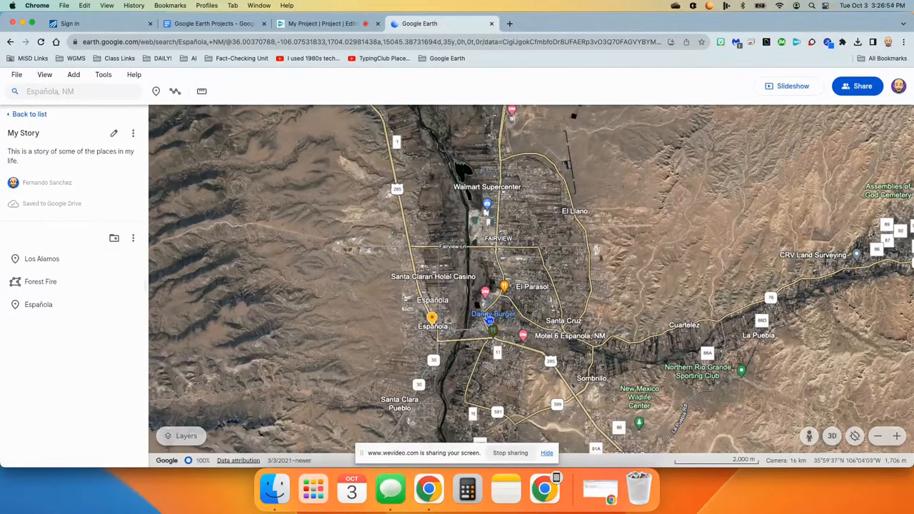
Drop a new placemark on the Dandy Burger restaurant in Española and name it "Dandy Burger".
scroll(489, 320, "up", 5)
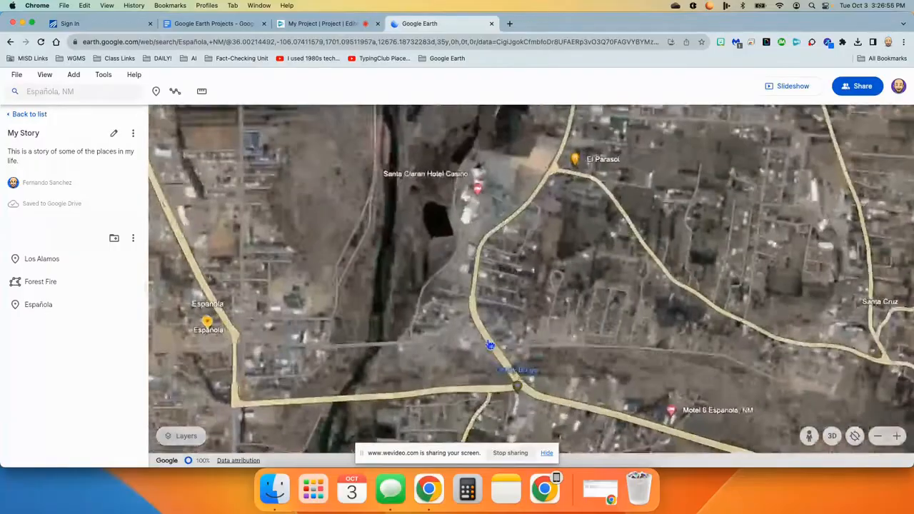
scroll(532, 294, "down", 3)
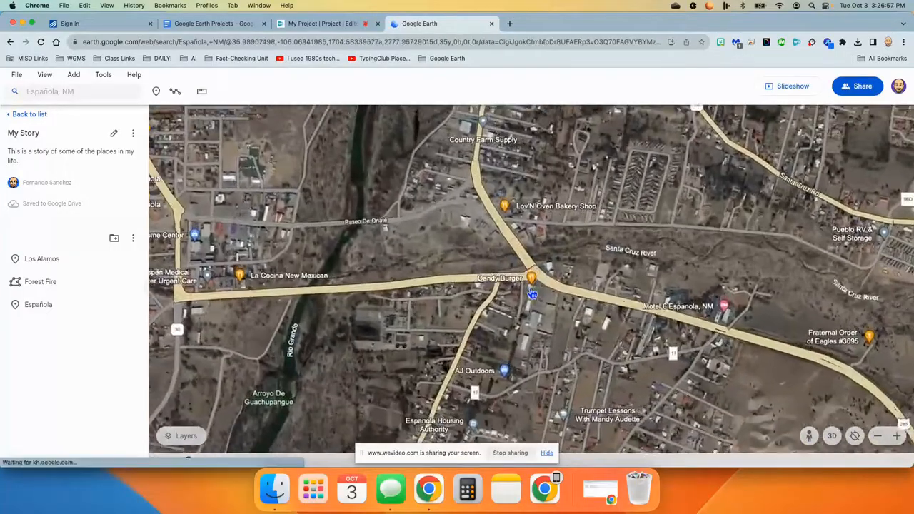
scroll(532, 294, "up", 5)
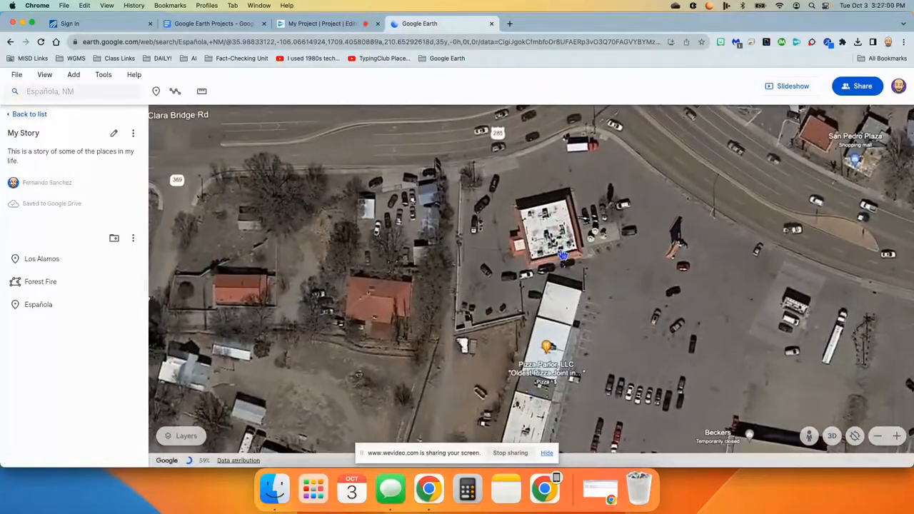
scroll(562, 254, "up", 3)
scroll(566, 255, "down", 4)
scroll(564, 254, "down", 2)
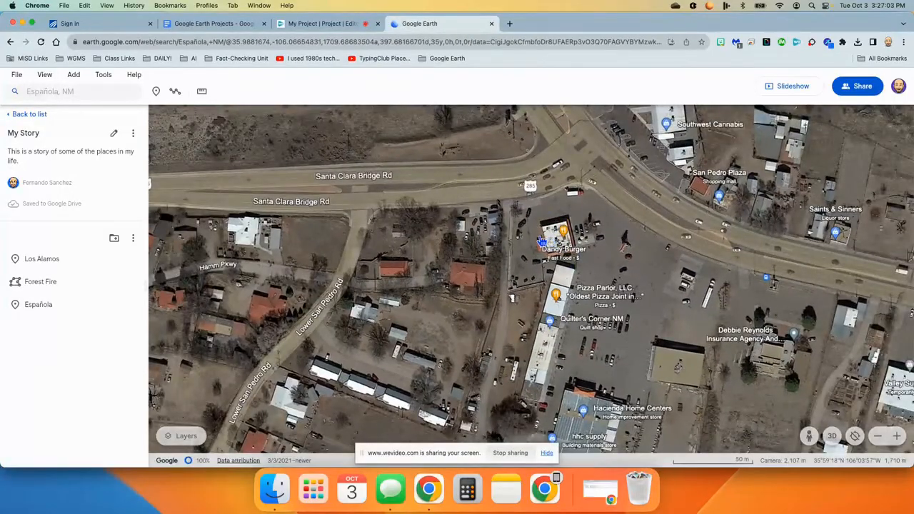
left_click(157, 91)
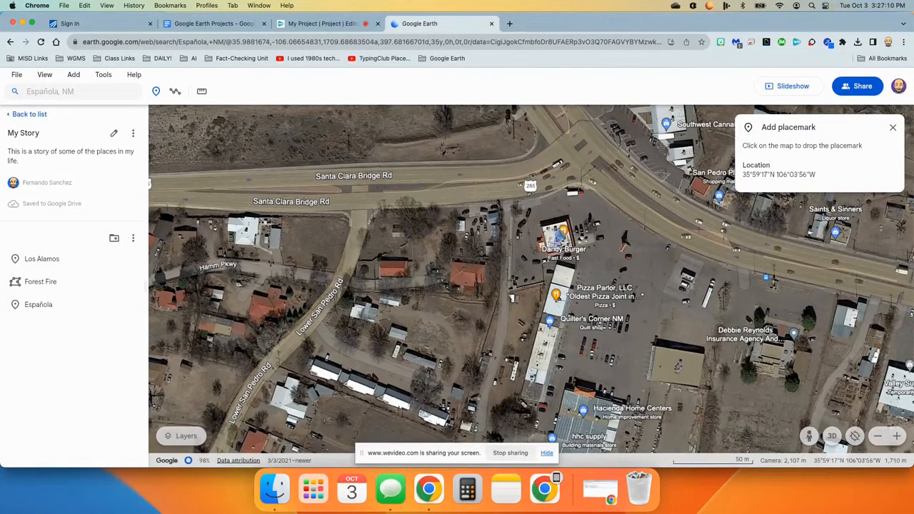
left_click(551, 240)
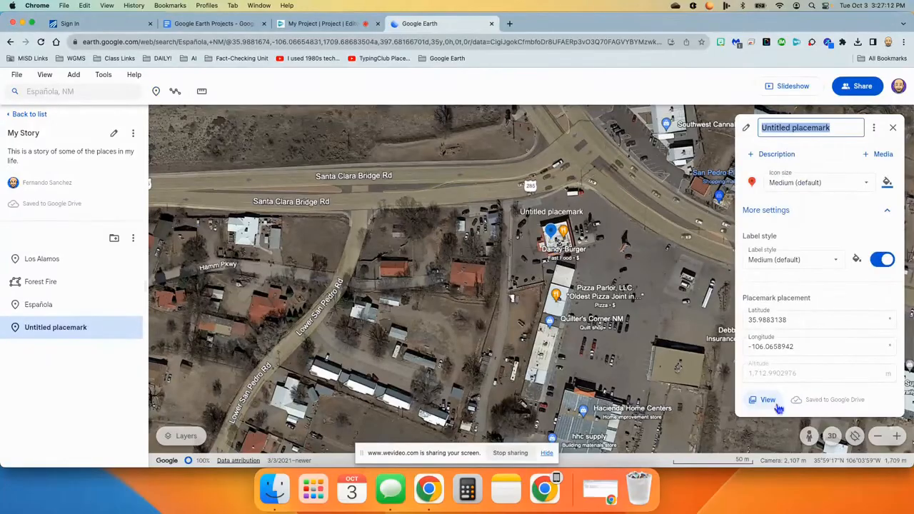
type("Dandy Burger")
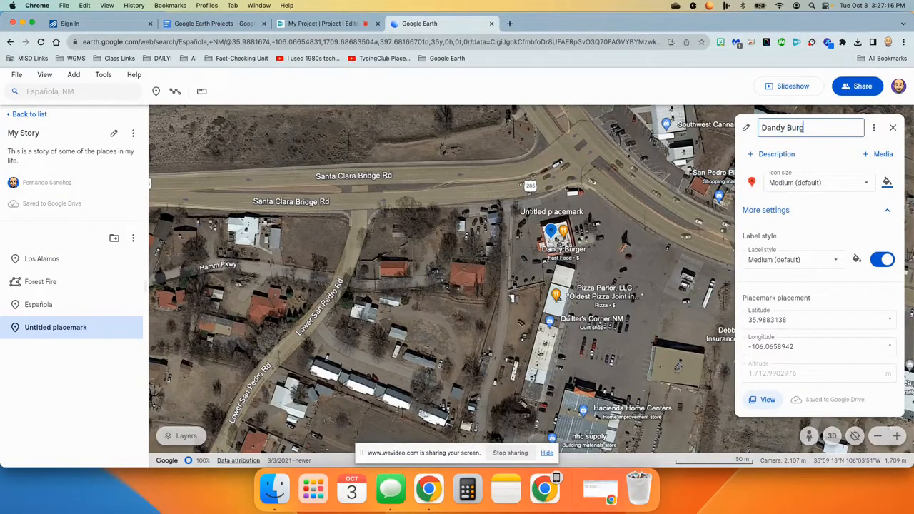
Describe the Dandy Burger placemark as "Best burgers in town!" and close its editor.
left_click(771, 153)
left_click(758, 204)
type("Best br")
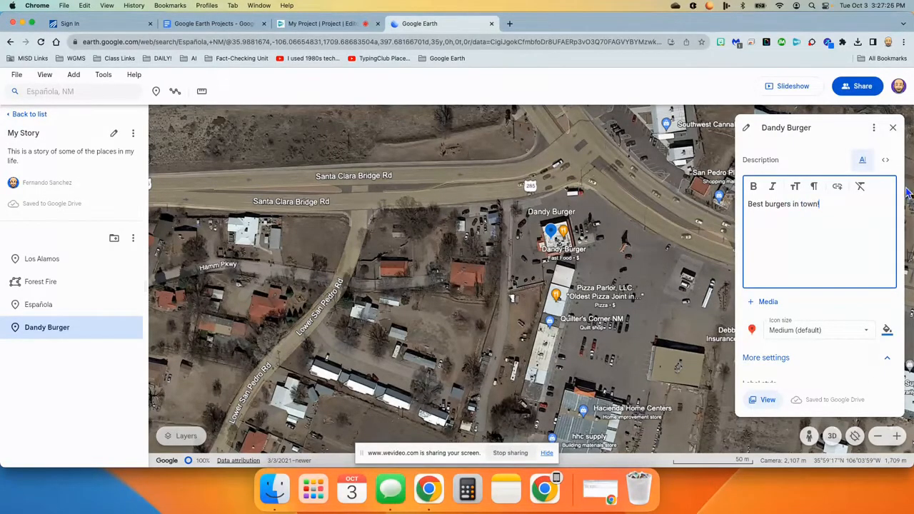
left_click(893, 127)
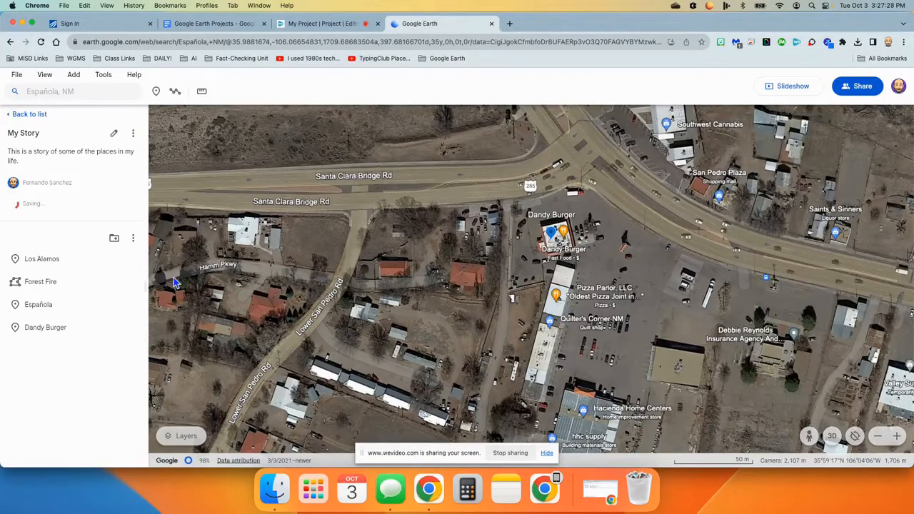
Search for Alcalde, NM and save the place to the project.
left_click(94, 93)
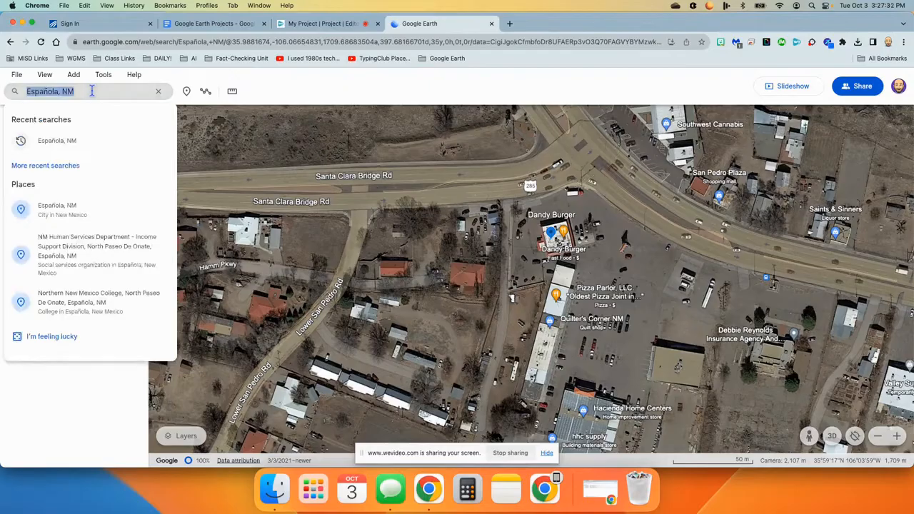
type("alcald")
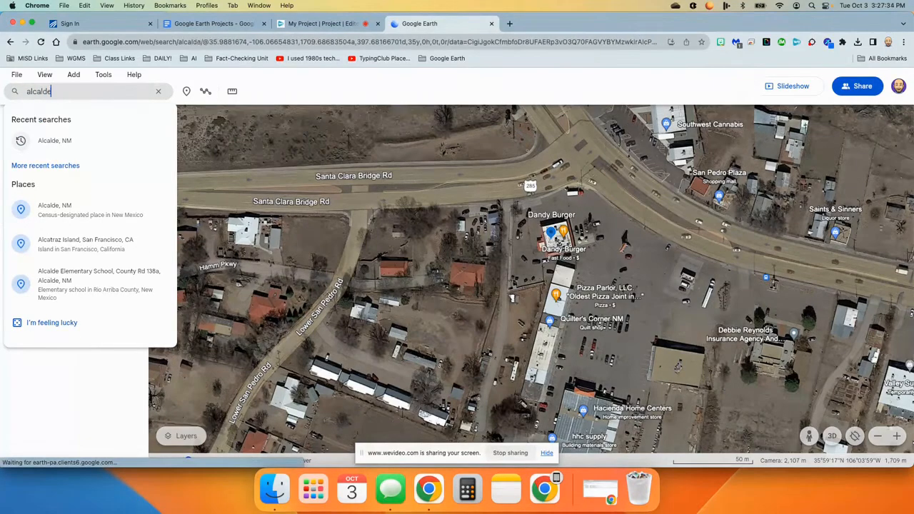
type("e")
left_click(55, 142)
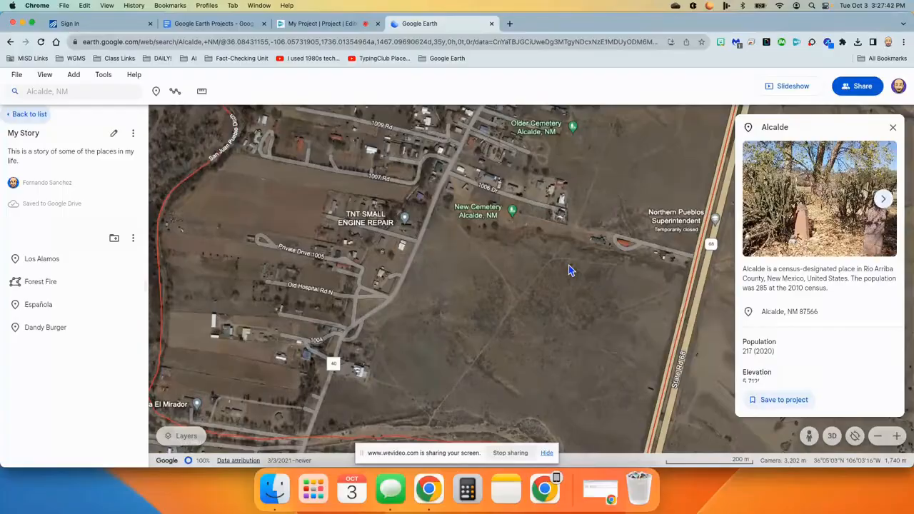
left_click(761, 405)
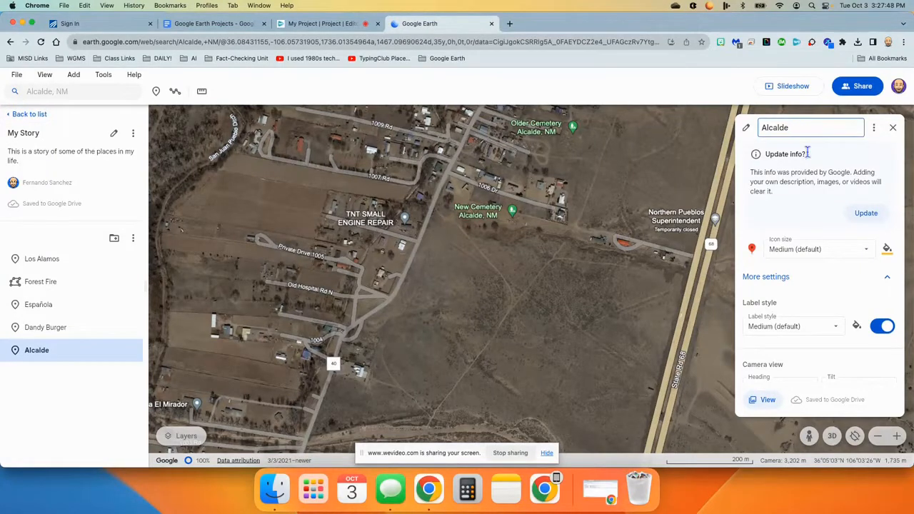
Replace Alcalde's Google info with the description "When I was 13, I moved here. My parents still live there to this day." and close its editor.
left_click(873, 214)
left_click(770, 152)
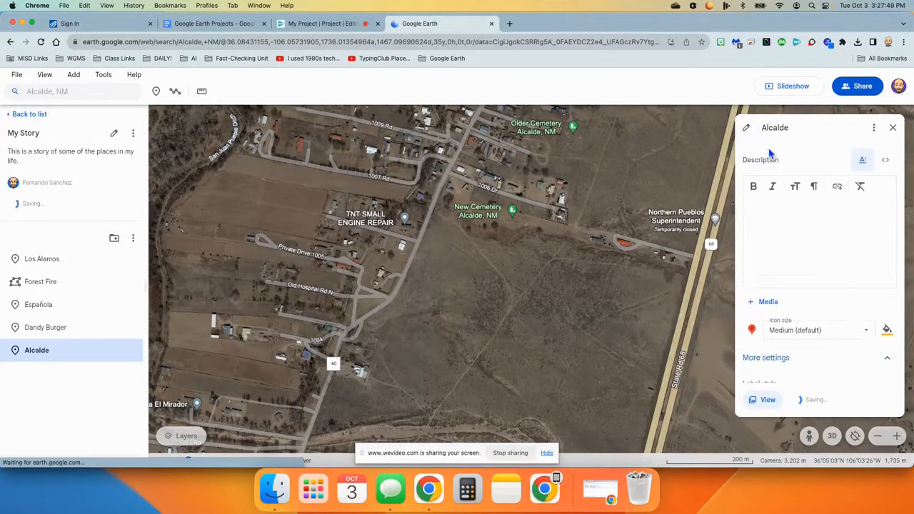
left_click(758, 205)
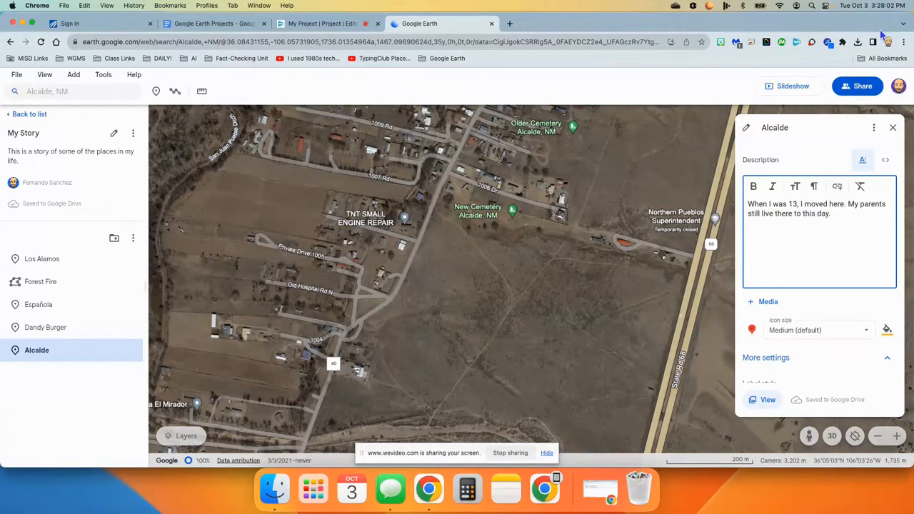
left_click(892, 128)
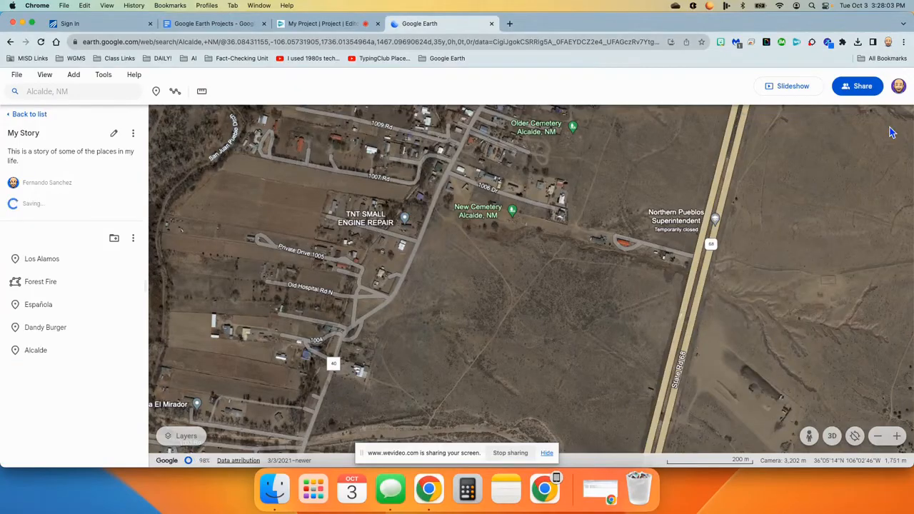
mouse_move(125, 345)
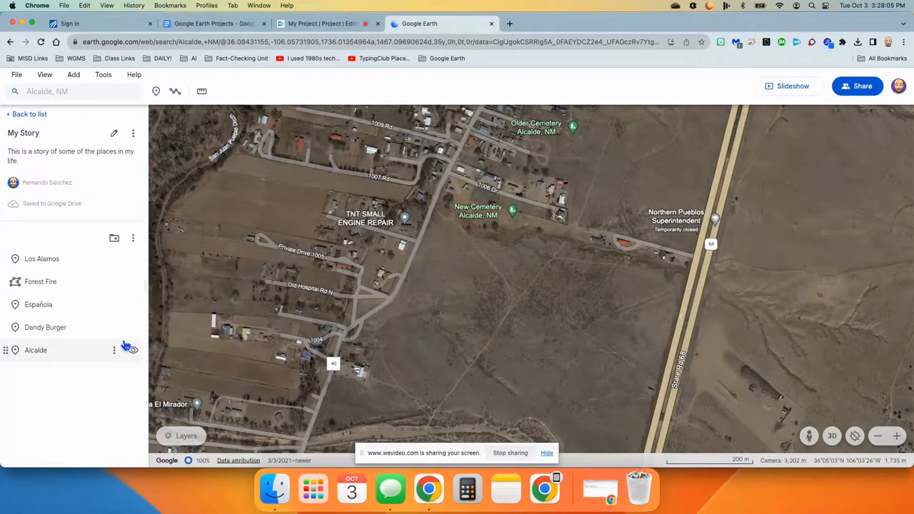
left_click_drag(727, 182, 622, 357)
left_click_drag(598, 244, 552, 411)
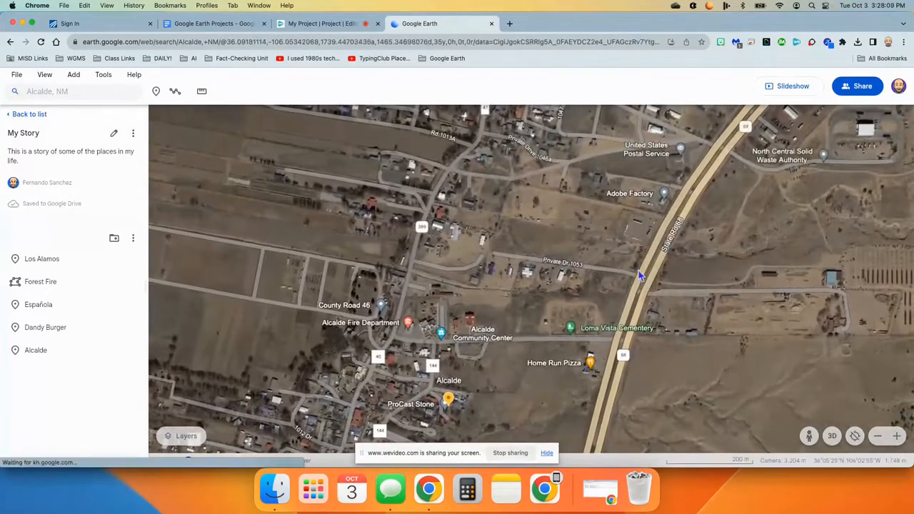
left_click_drag(620, 238, 569, 410)
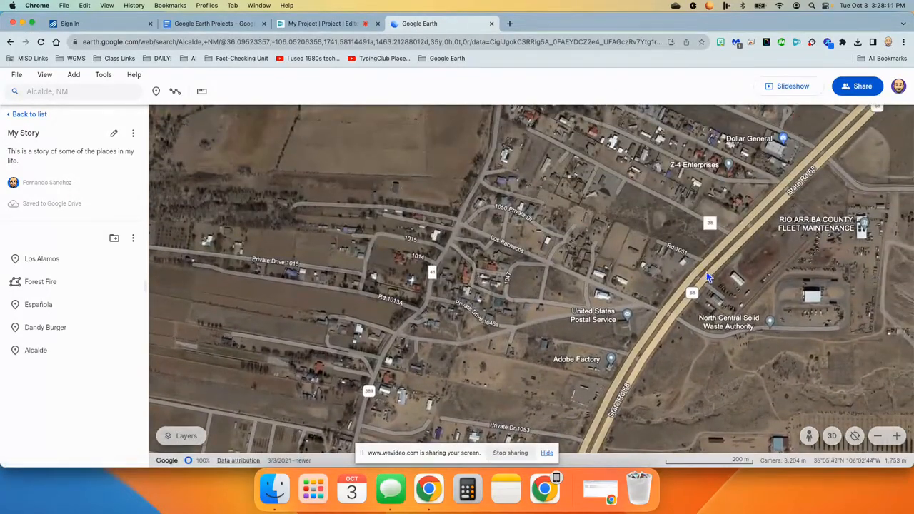
left_click_drag(729, 170, 735, 264)
scroll(736, 266, "up", 5)
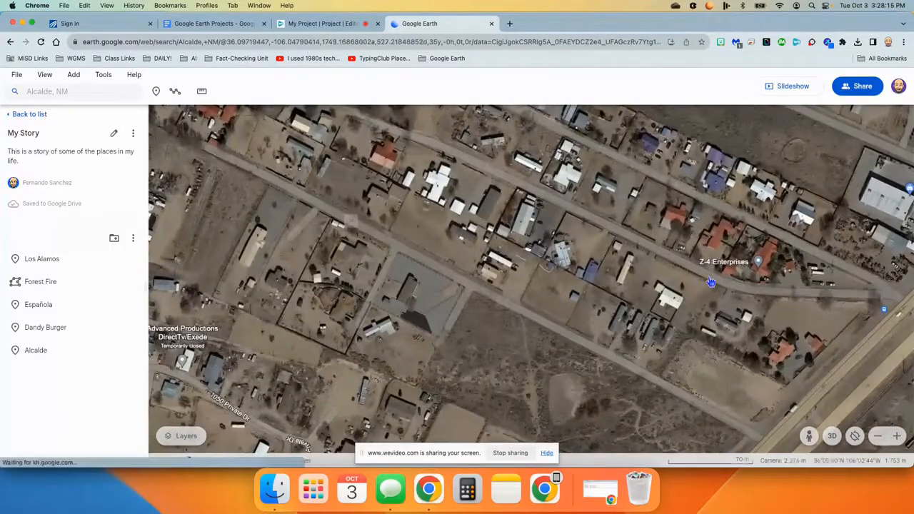
left_click_drag(598, 433, 709, 216)
left_click_drag(618, 360, 713, 187)
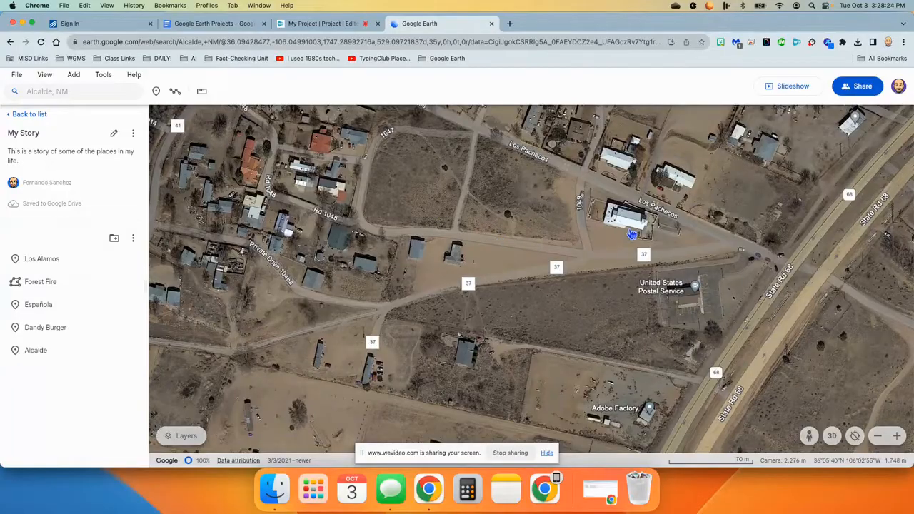
scroll(617, 241, "down", 3)
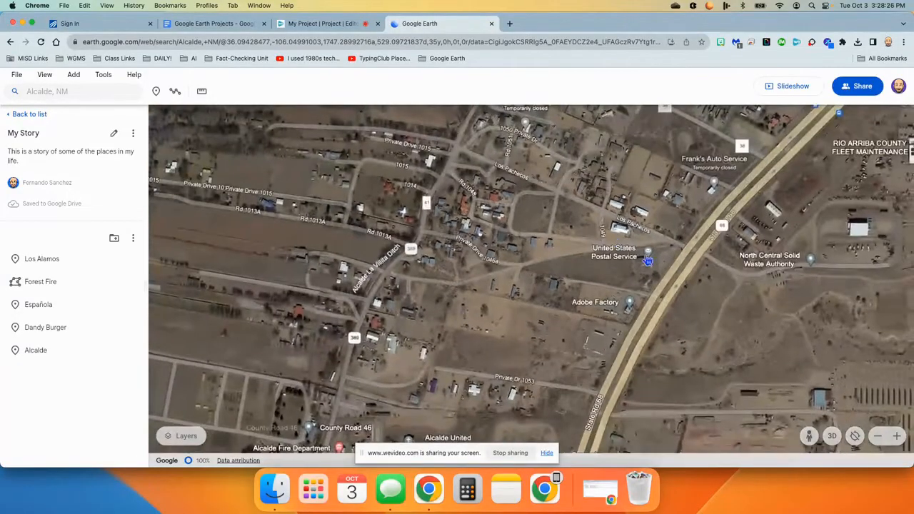
left_click_drag(523, 292, 505, 316)
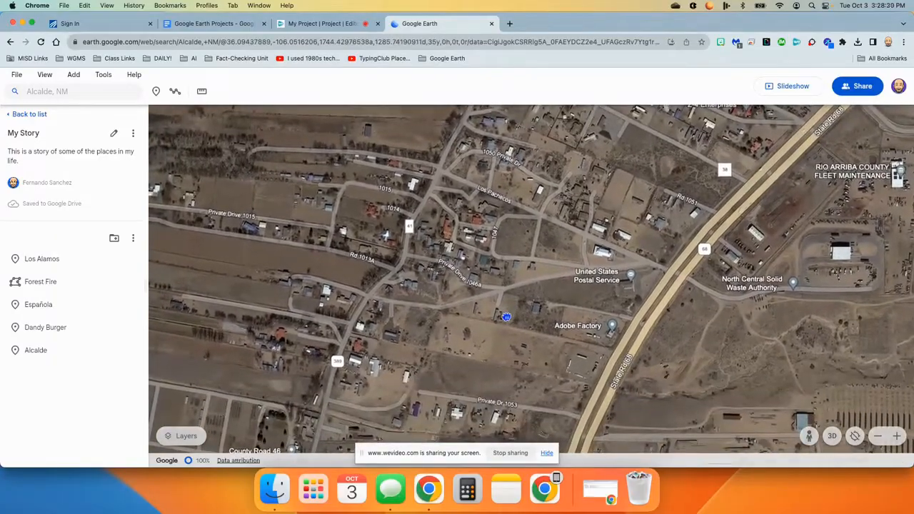
scroll(641, 284, "up", 3)
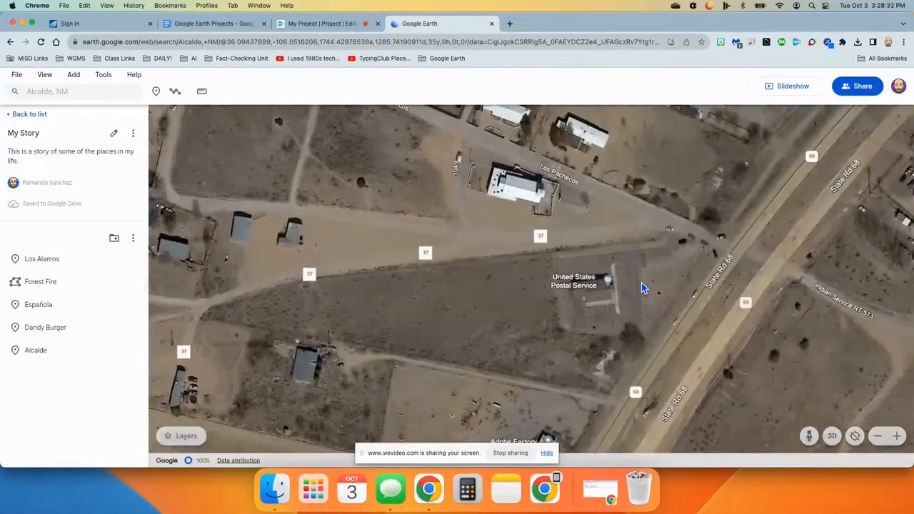
left_click_drag(432, 270, 635, 336)
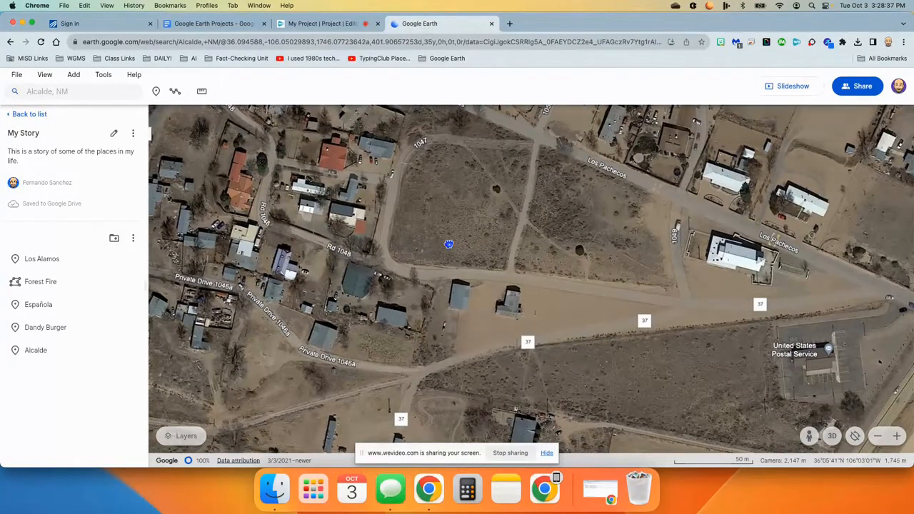
left_click_drag(449, 245, 502, 249)
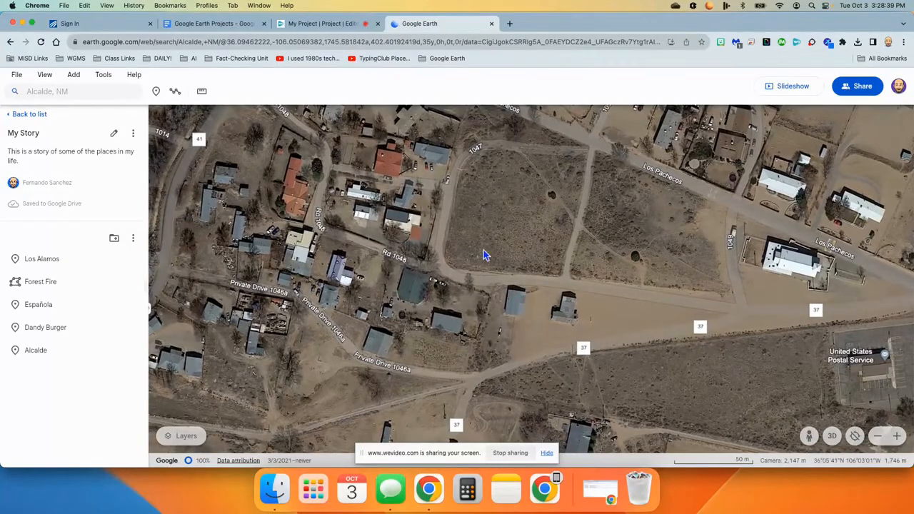
left_click(156, 91)
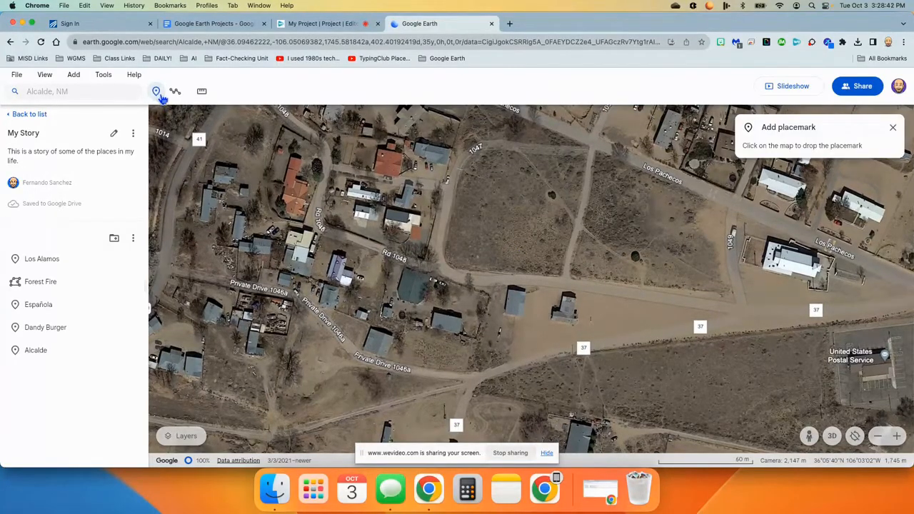
left_click(411, 292)
type("Grammie's House")
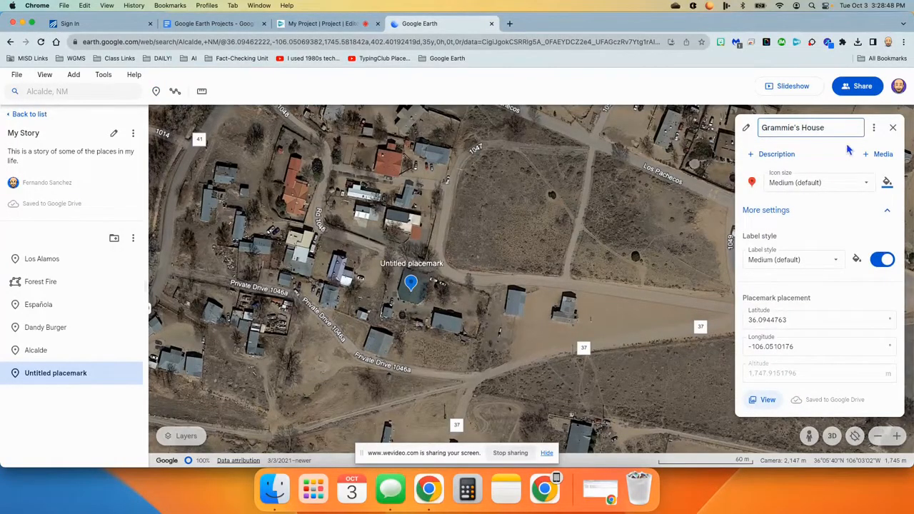
Describe Grammie's House as "This was my grandmother's house. We spent lots of time there growing up." and close its editor.
left_click(776, 154)
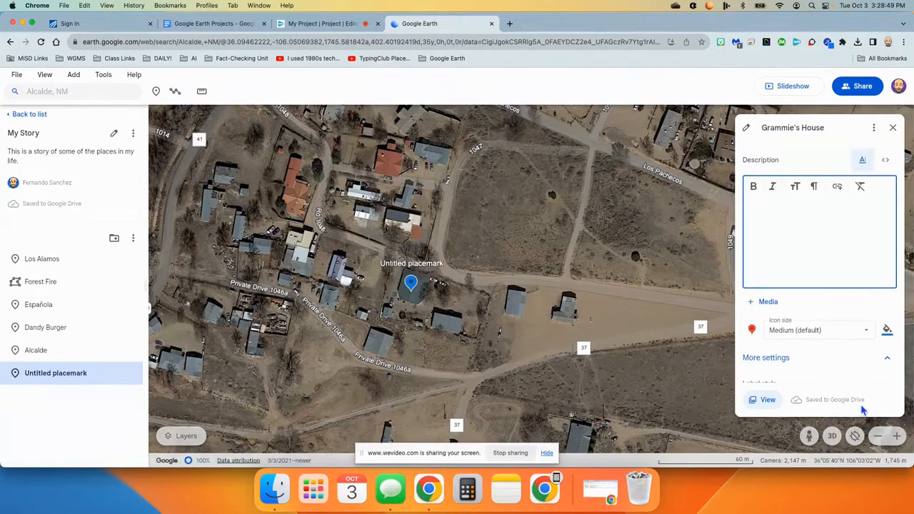
type("This was my grandmother's house")
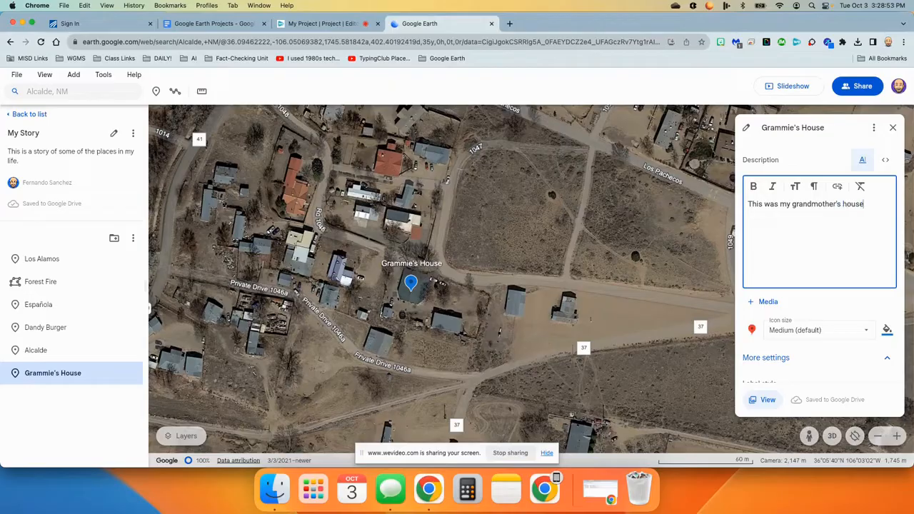
type("nt lots of time there growing up.")
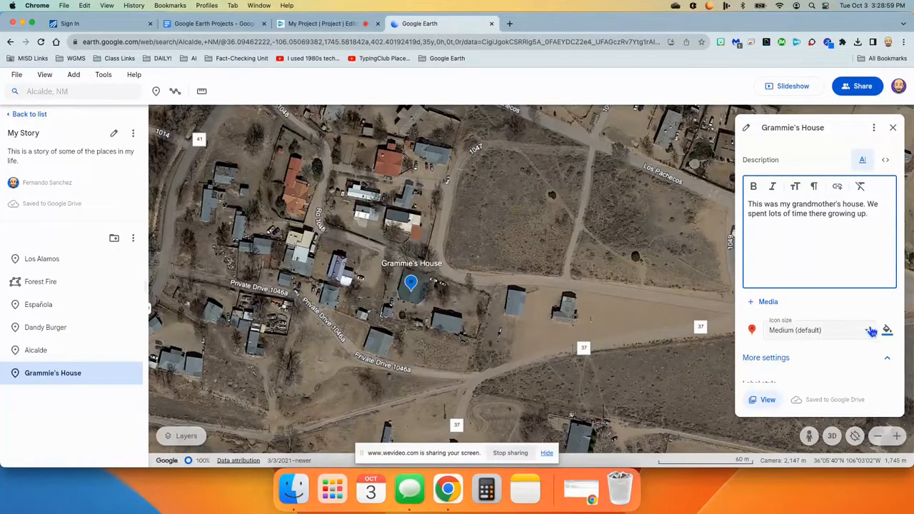
left_click(892, 127)
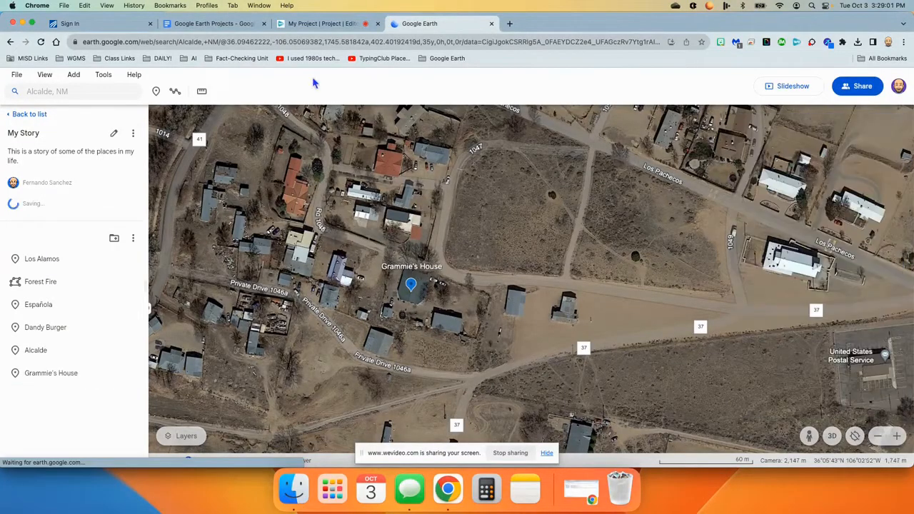
Drop a placemark on the house north of Grammie's House, name it "Uncle David's House", and open its description.
left_click(155, 91)
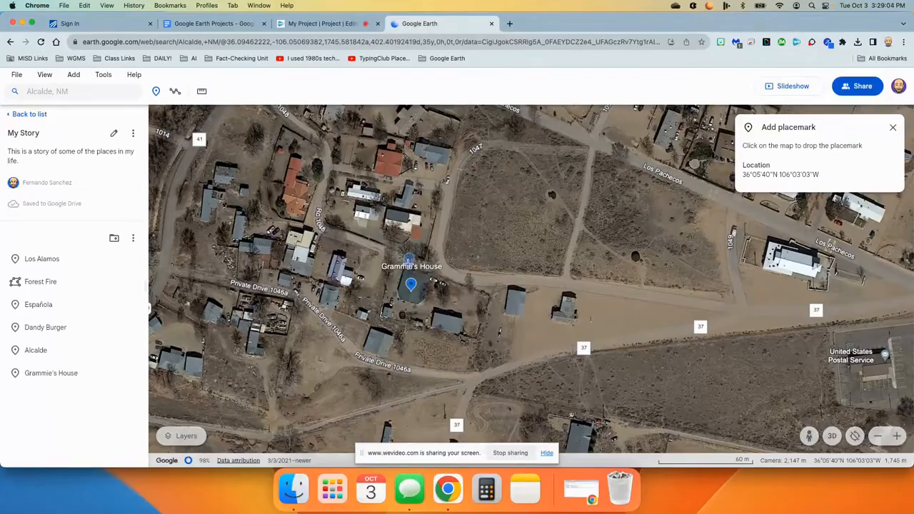
left_click(401, 225)
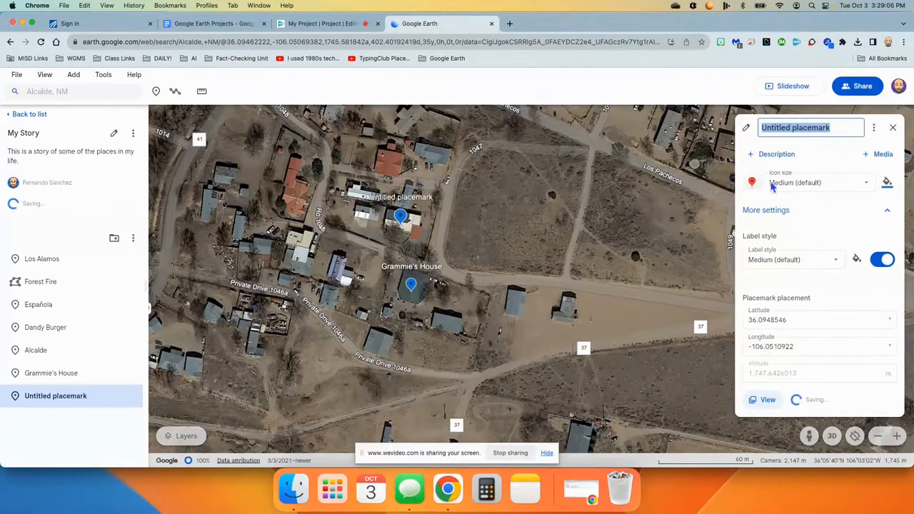
type("Uncle David's House")
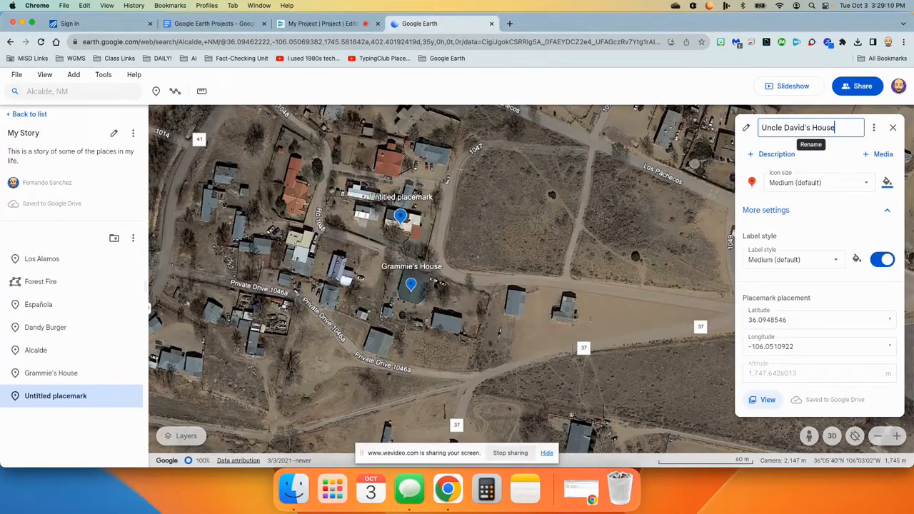
left_click(775, 154)
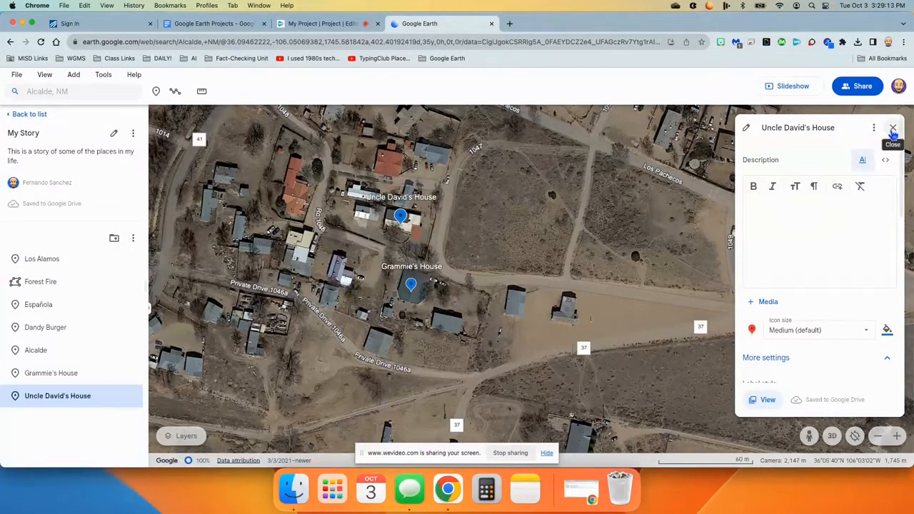
Drop a placemark on the house west of Grammie's House and name it "Uncle Danny's House".
left_click(156, 91)
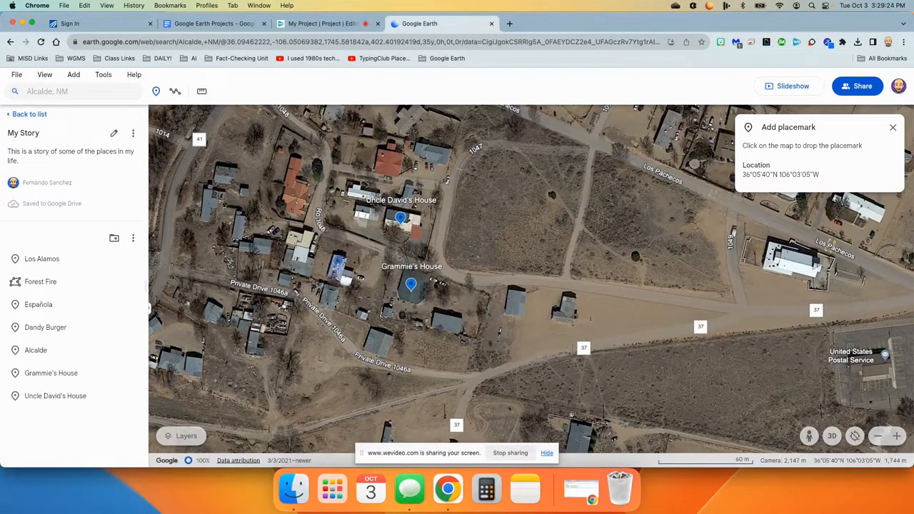
left_click(338, 264)
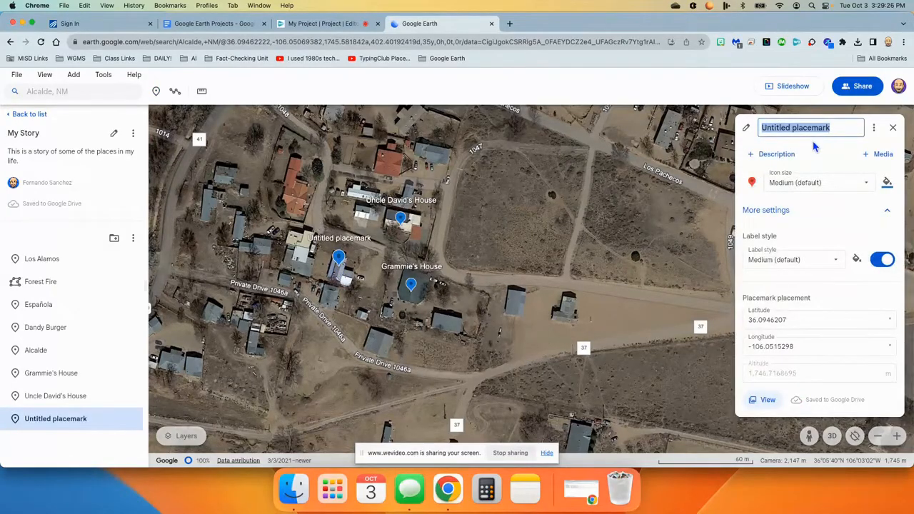
type("Unc")
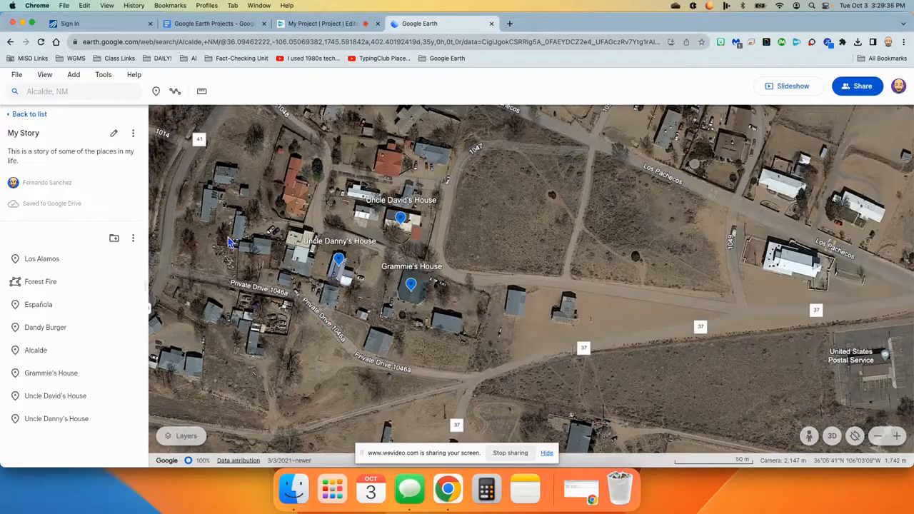
Search for Waxahachie, TX and save the place to the project.
left_click(79, 92)
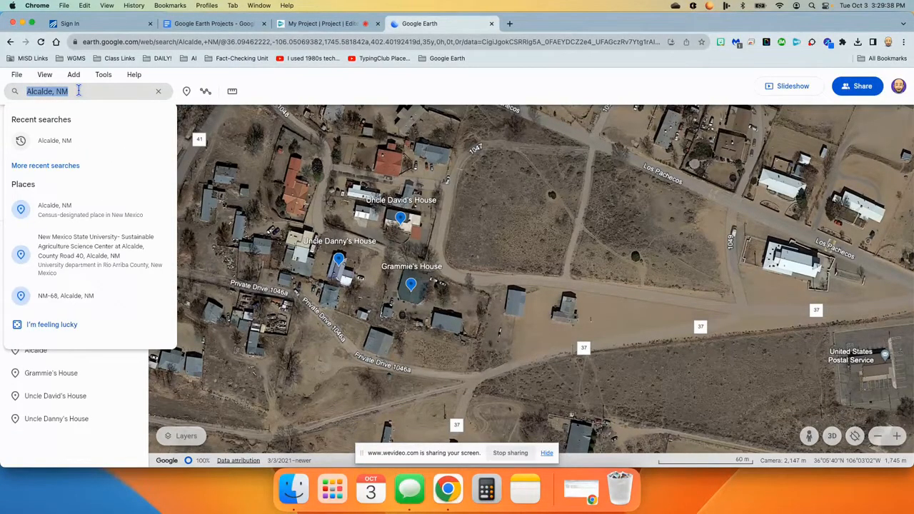
type("waxah")
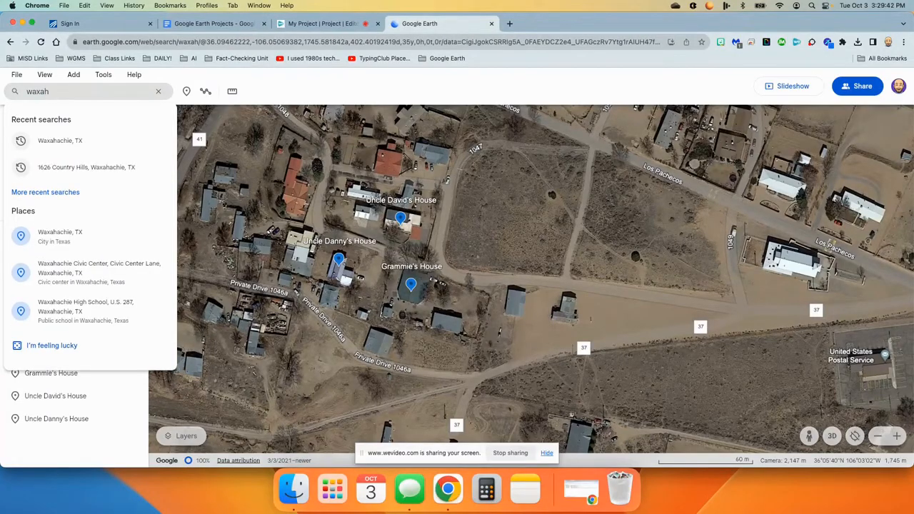
left_click(71, 143)
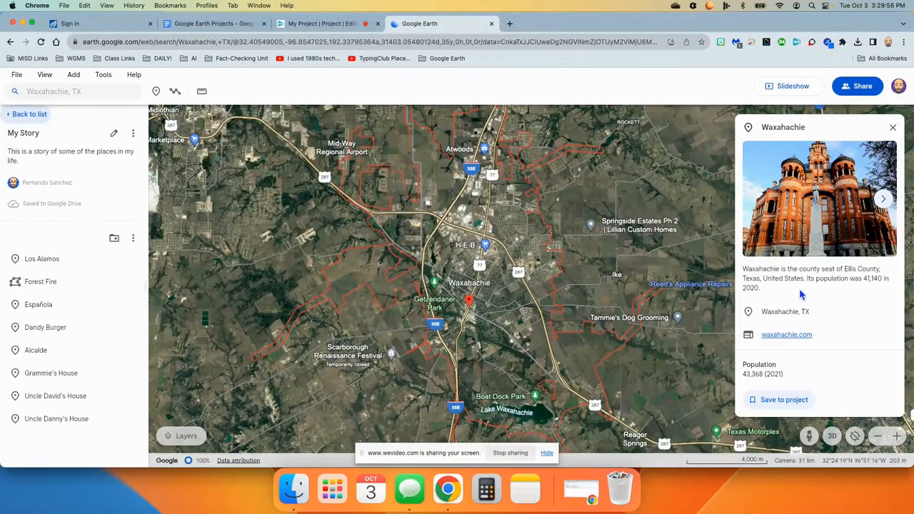
left_click(782, 400)
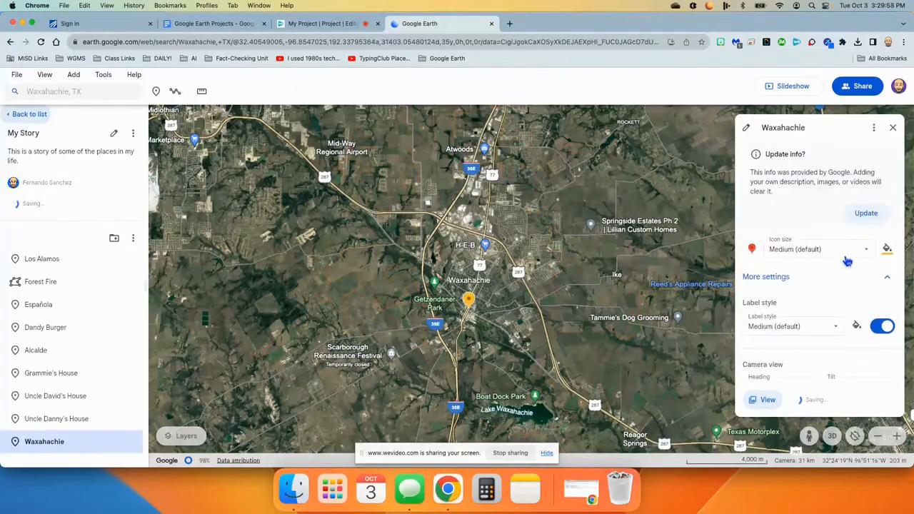
Replace Waxahachie's Google info with the description "When I was 18, I moved to Waxahachie to attend SAGU where I earned my college degree." and close its editor.
left_click(865, 212)
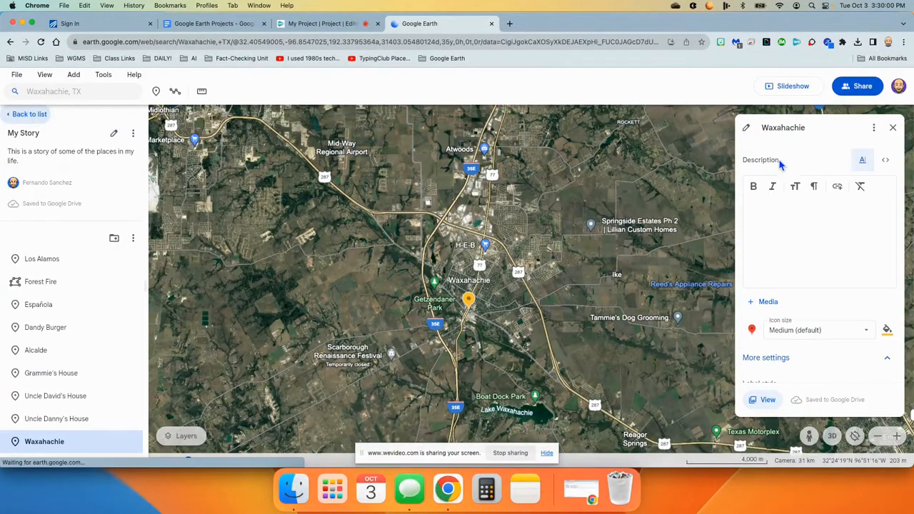
left_click(769, 197)
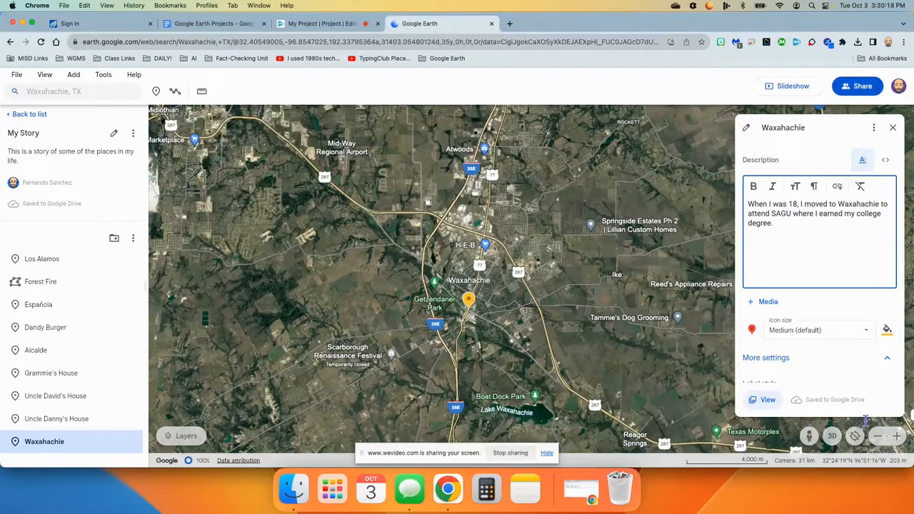
left_click(892, 129)
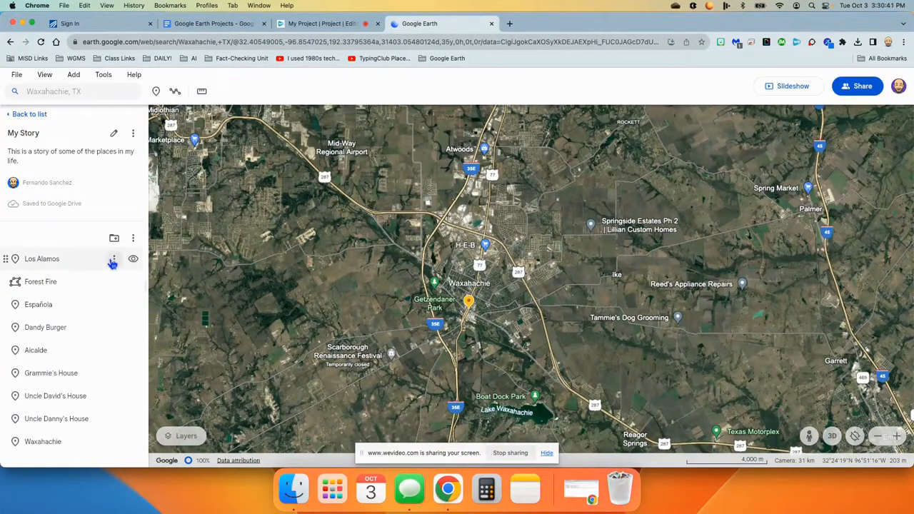
Fly to the Los Alamos placemark from the project's feature list.
mouse_move(53, 259)
left_mouse_down()
mouse_move(51, 295)
mouse_move(50, 253)
left_mouse_up()
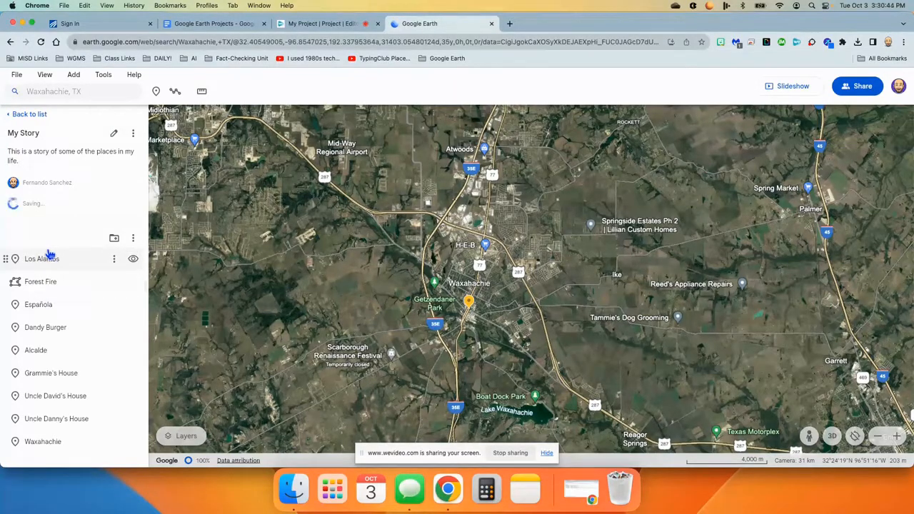
left_click(114, 260)
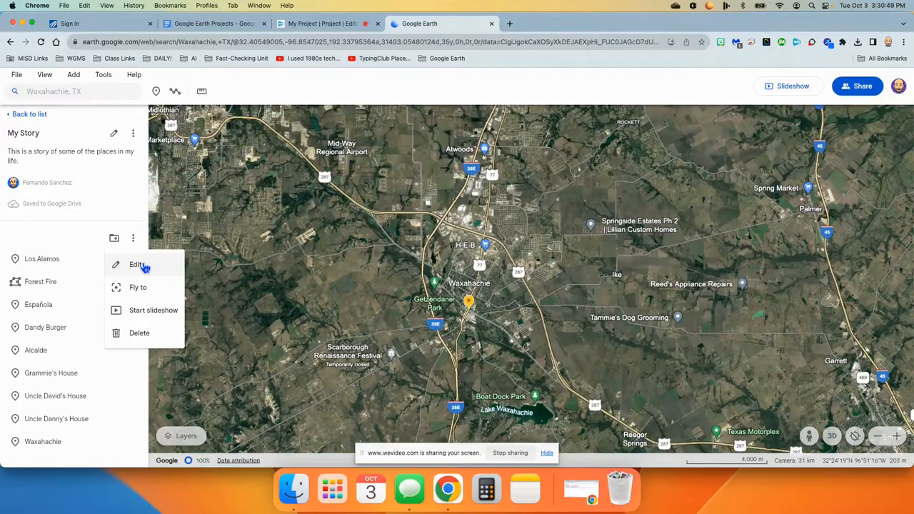
left_click(136, 287)
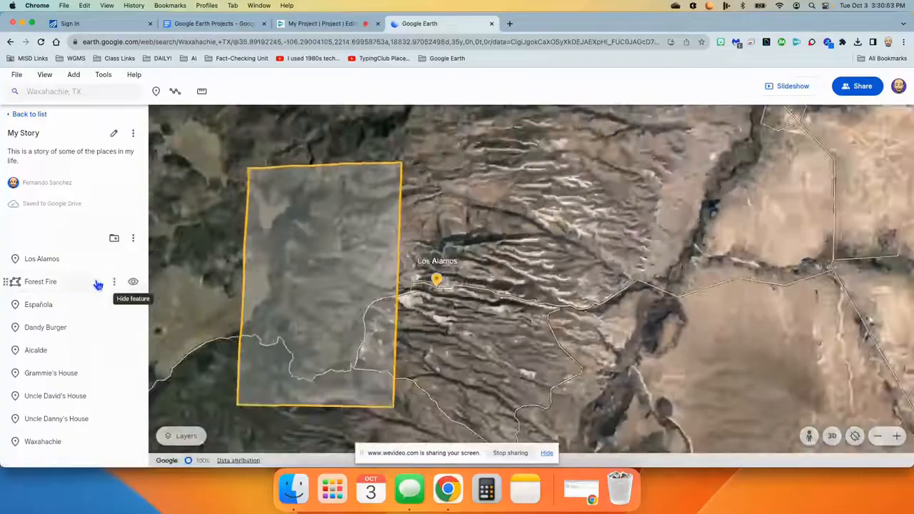
left_click(113, 259)
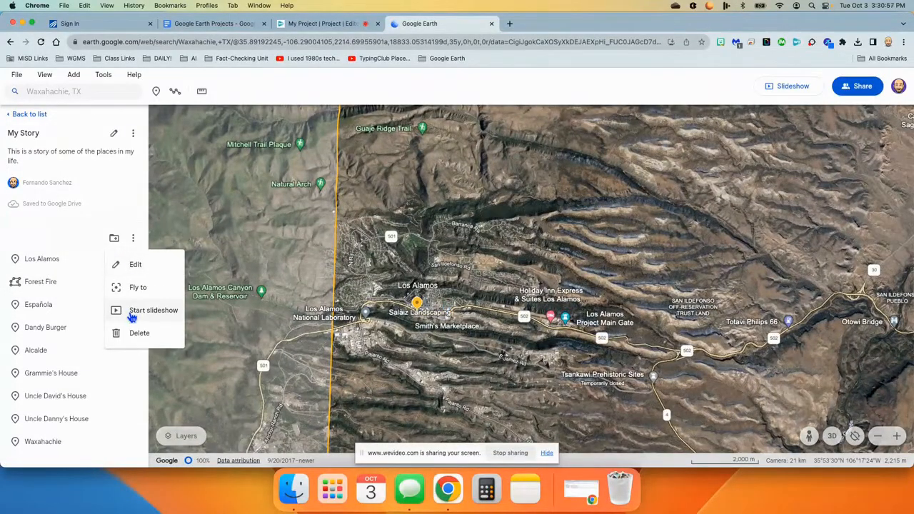
left_click(434, 89)
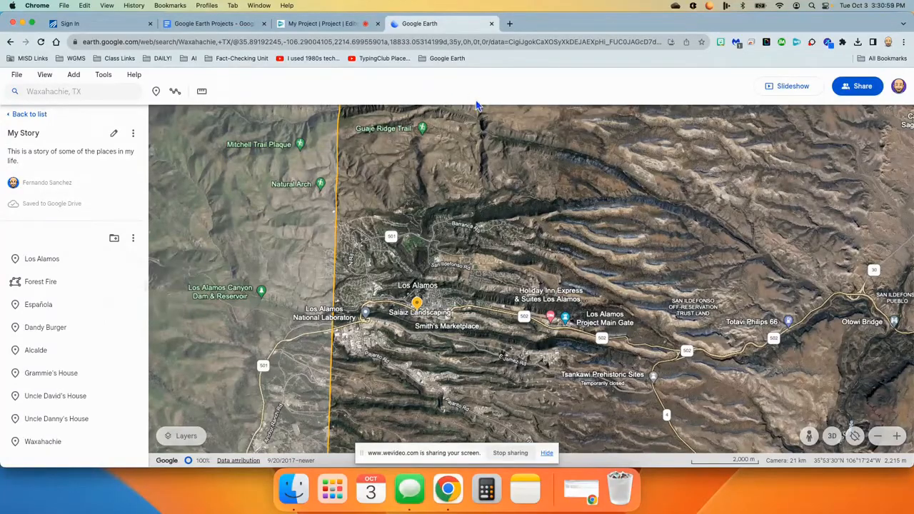
Present the project as a slideshow, stepping through all nine places up to Waxahachie, then exit the slideshow.
left_click(791, 86)
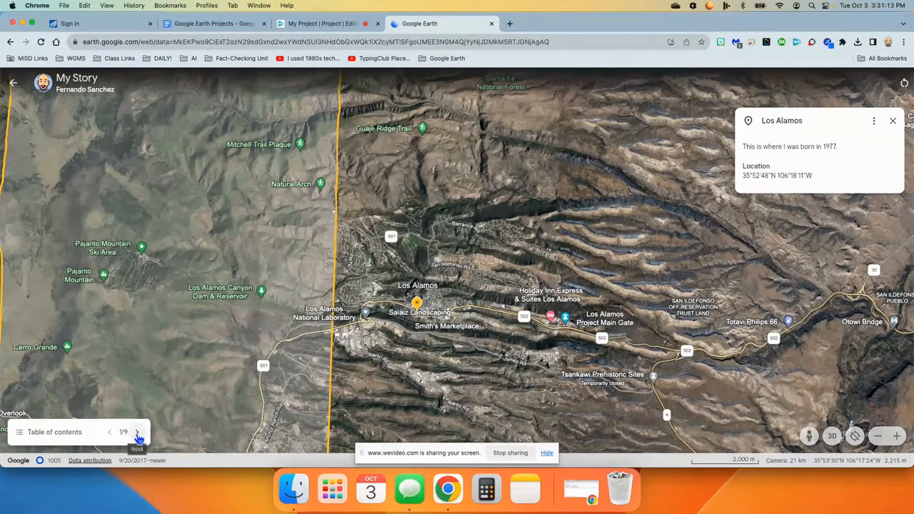
left_click(139, 437)
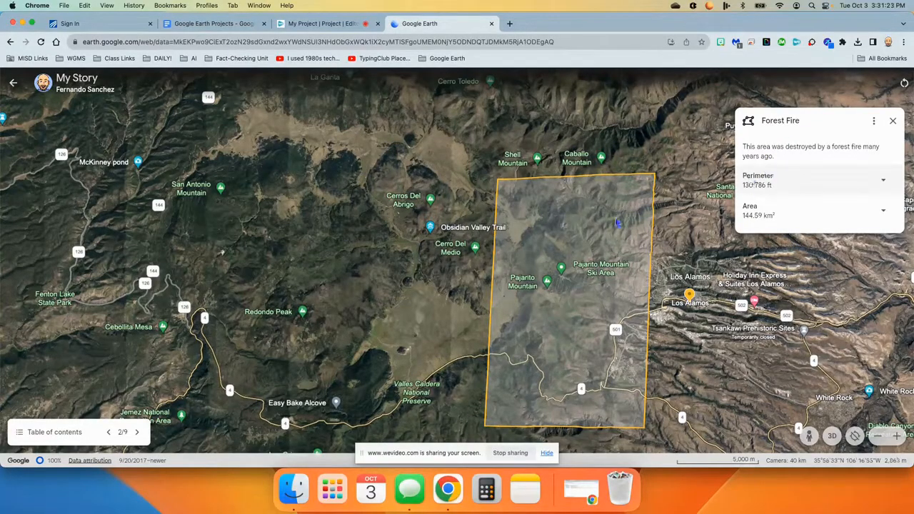
left_click(135, 434)
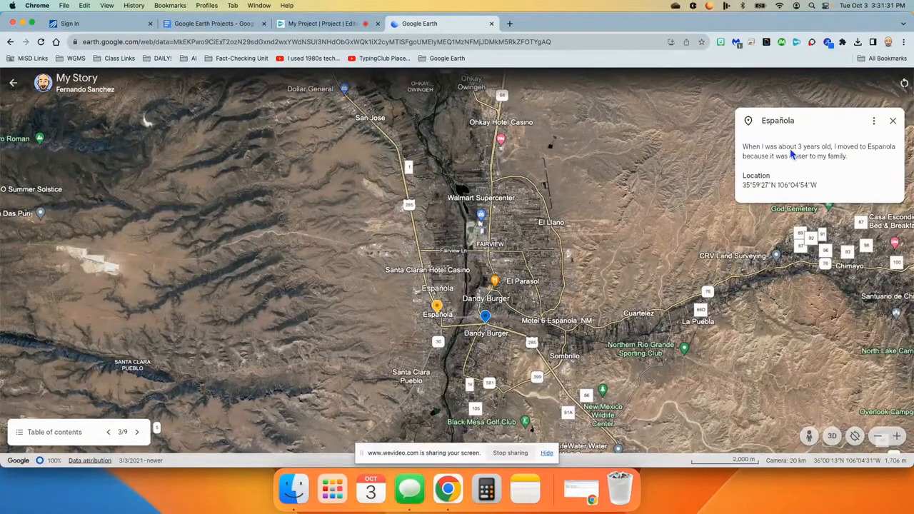
left_click(136, 433)
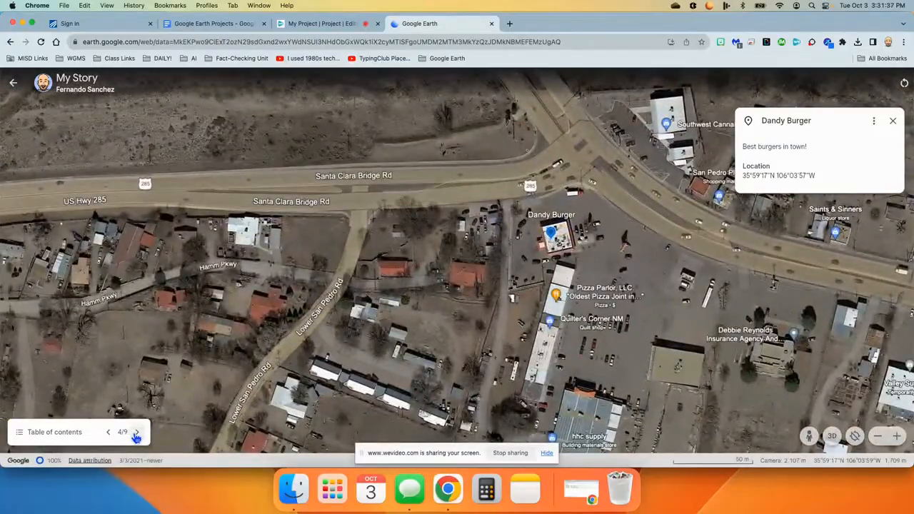
left_click(137, 433)
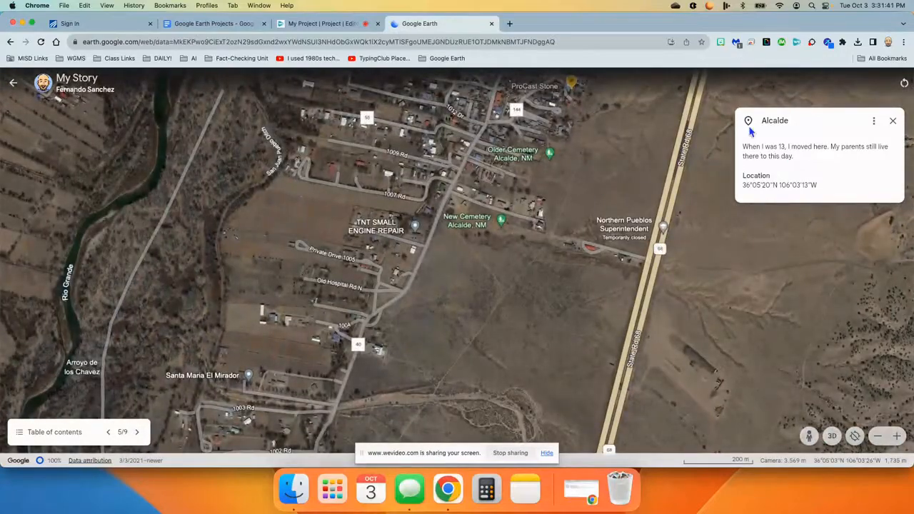
left_click(137, 433)
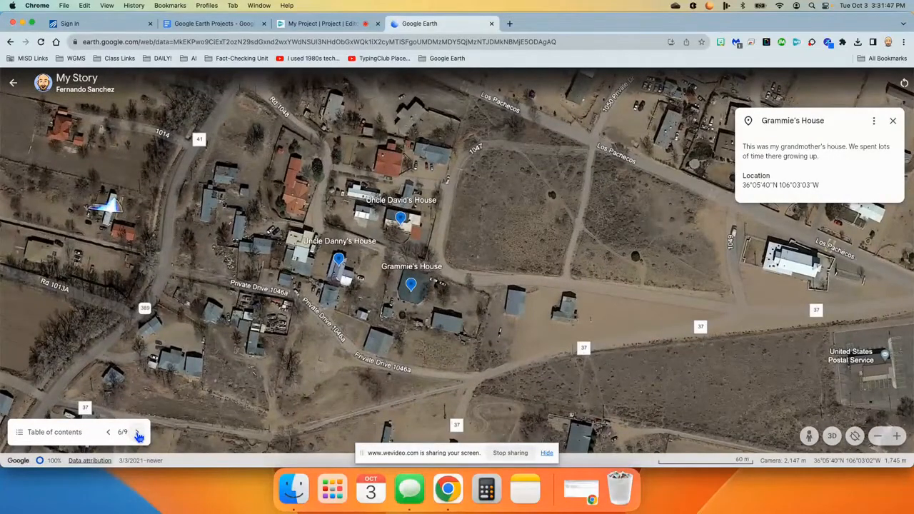
left_click(139, 434)
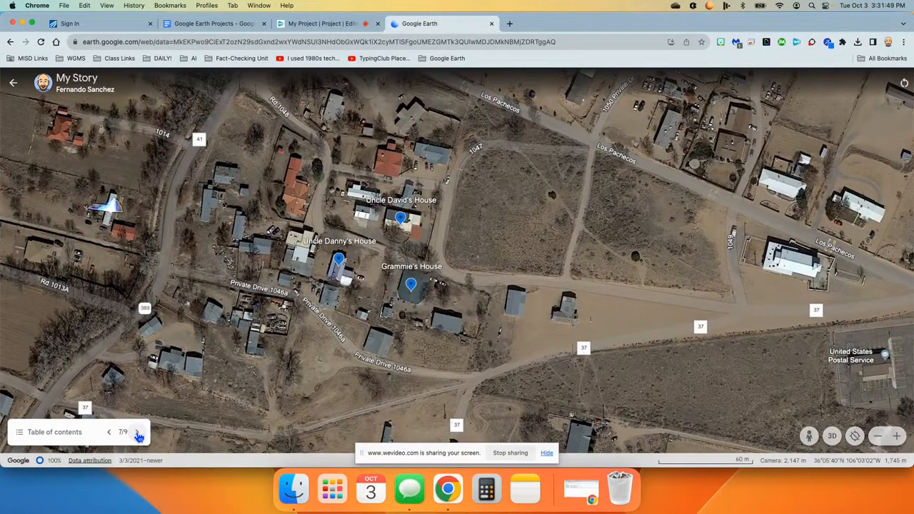
left_click(138, 434)
left_click(139, 434)
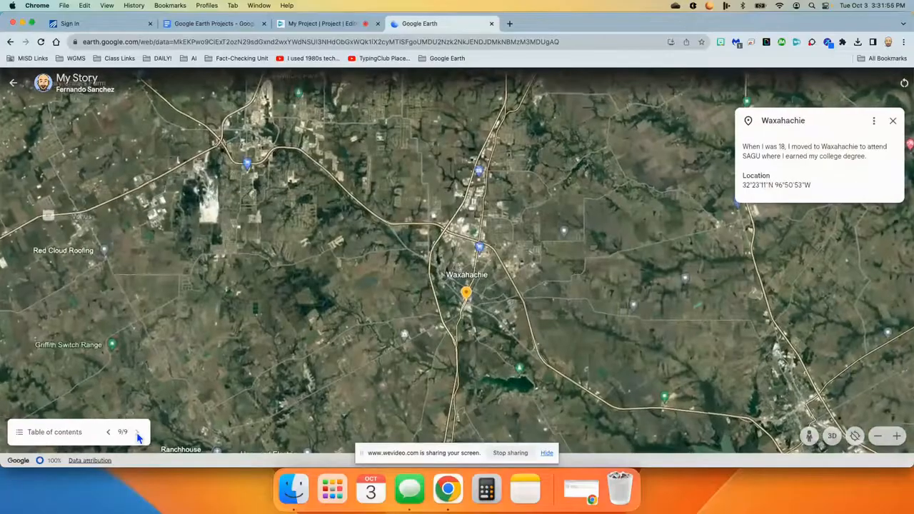
left_click(12, 84)
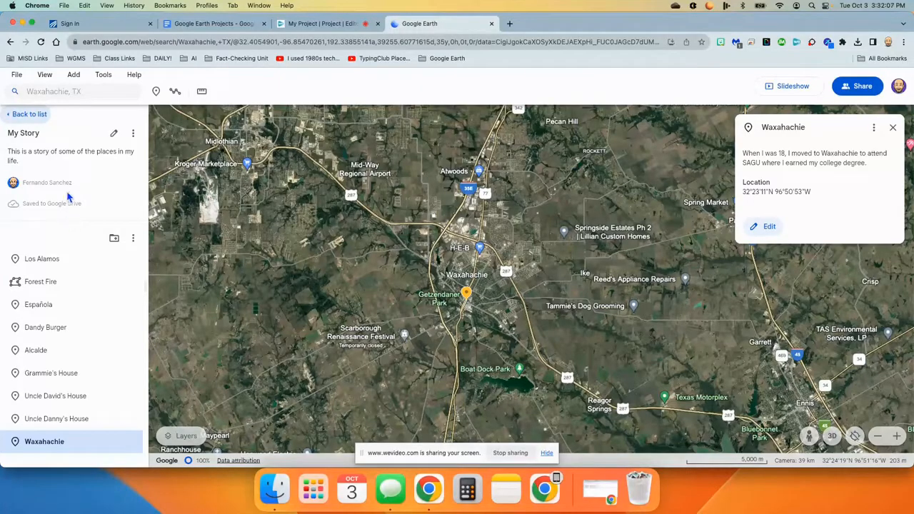
Share the "My Story" project, accepting the owner notice, and copy its share link.
left_click(862, 89)
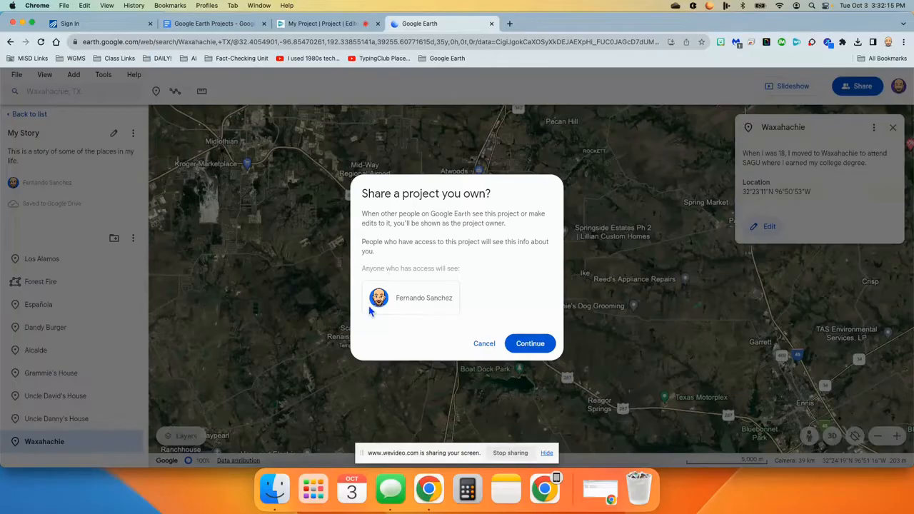
left_click(530, 345)
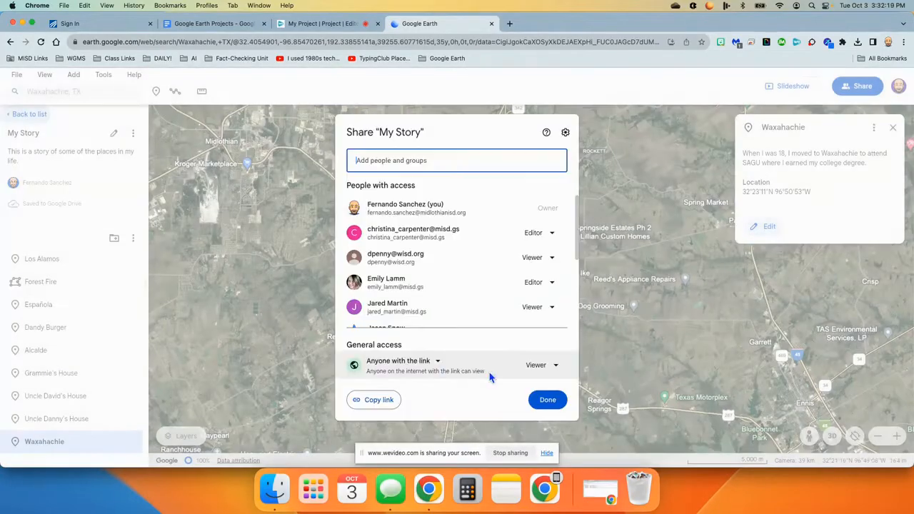
left_click(385, 407)
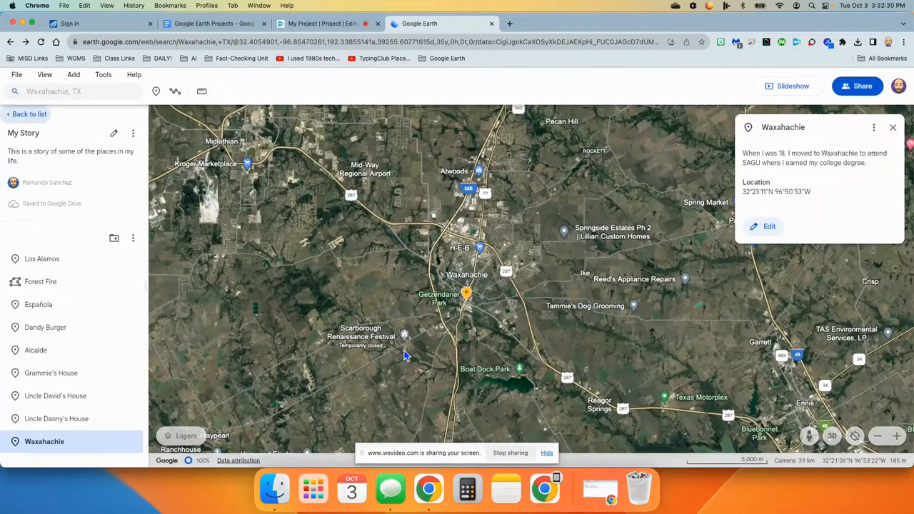